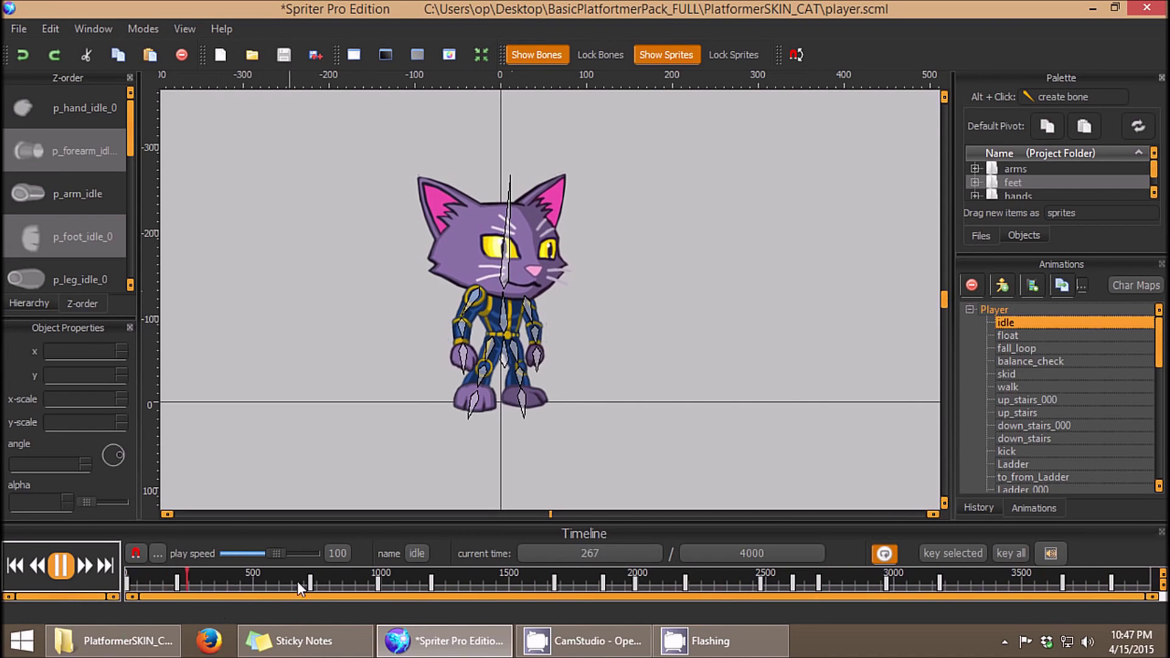
# - Pause the idle animation preview and scrub through it from 245 to 486
pyautogui.click(376, 379)
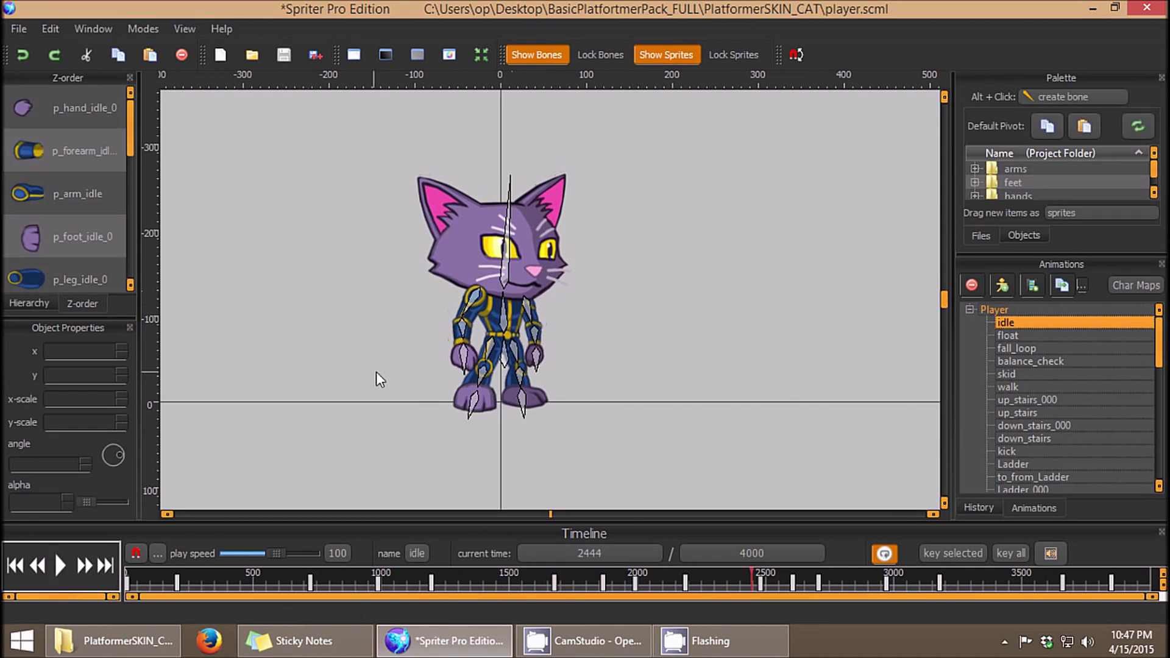
pyautogui.click(60, 568)
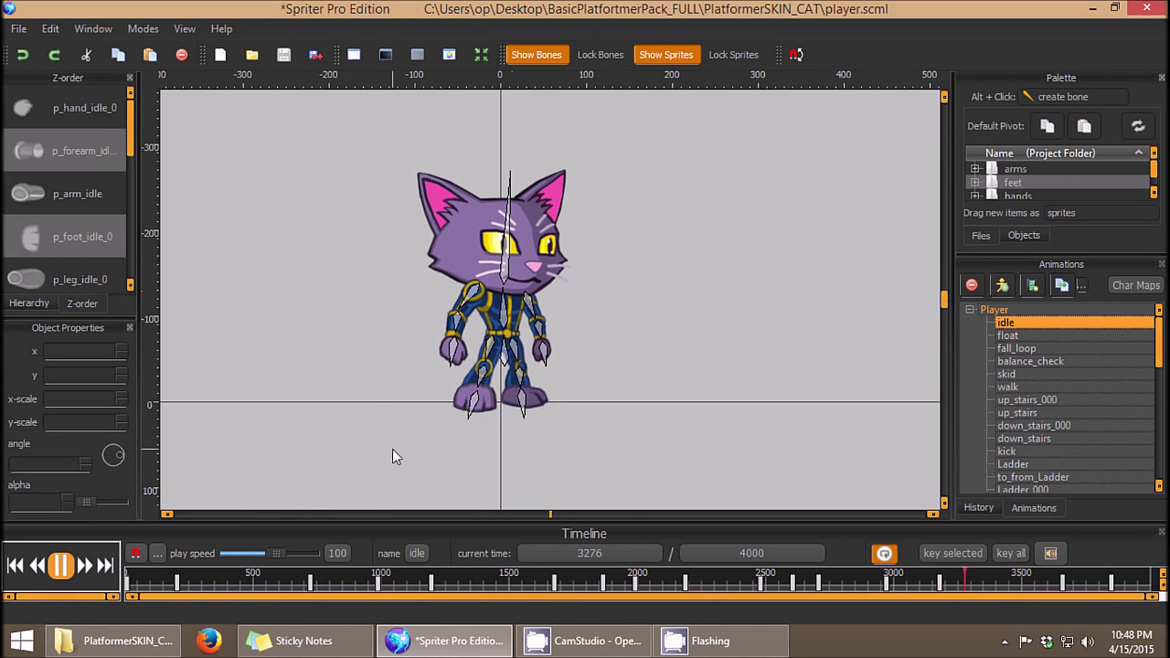
pyautogui.click(60, 565)
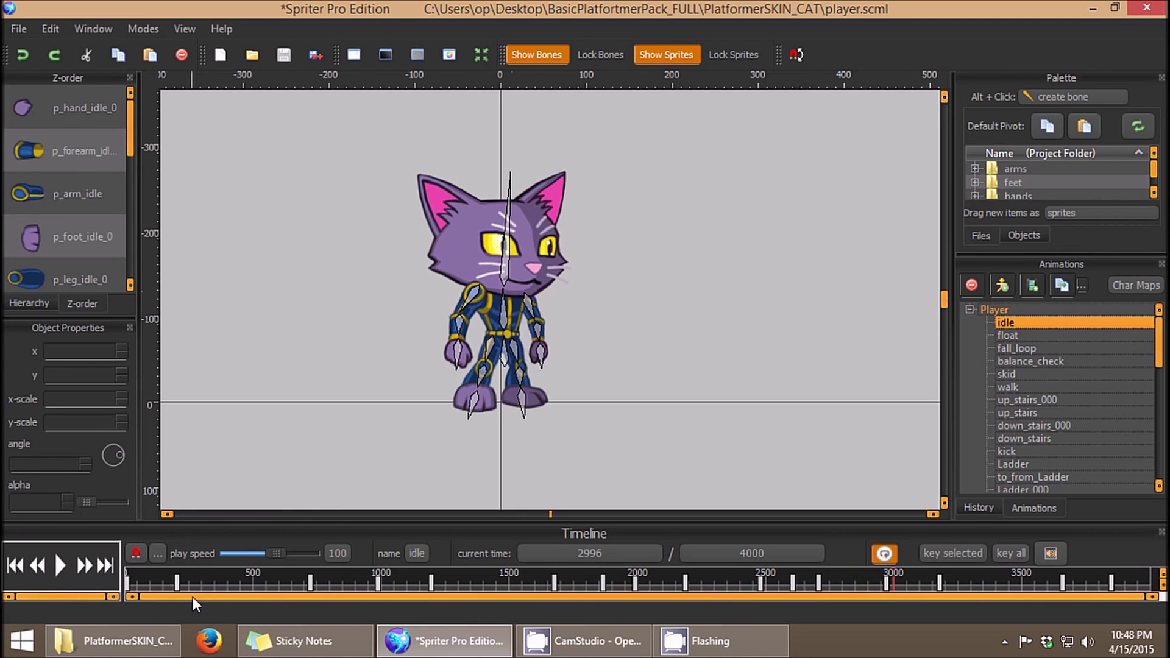
pyautogui.moveTo(177, 578)
pyautogui.mouseDown()
pyautogui.moveTo(324, 577)
pyautogui.moveTo(156, 578)
pyautogui.moveTo(189, 582)
pyautogui.mouseUp()
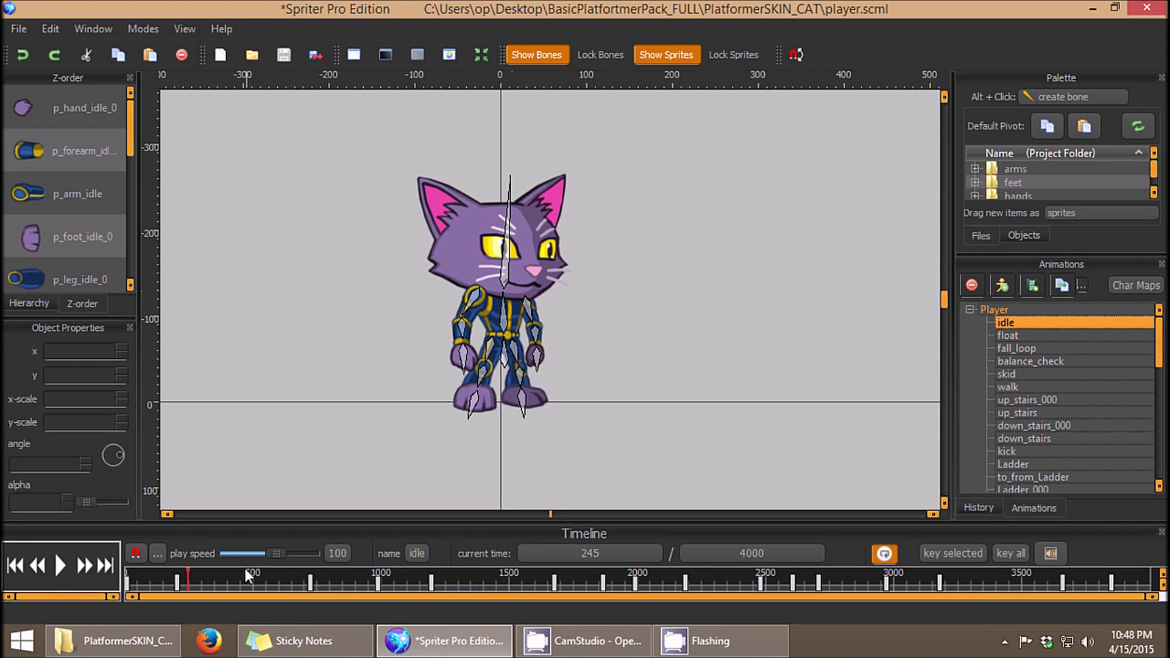
pyautogui.moveTo(157, 579); pyautogui.dragTo(438, 585)
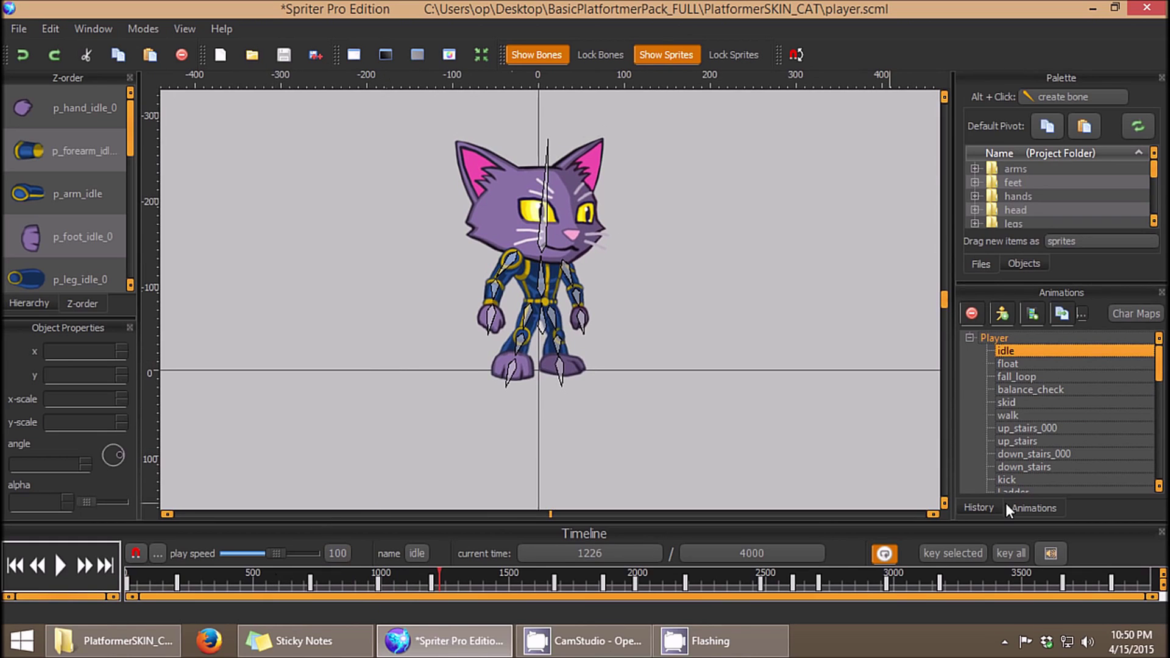
# - Load the walk animation, play it, then pause and scrub through its frames
pyautogui.click(1009, 418)
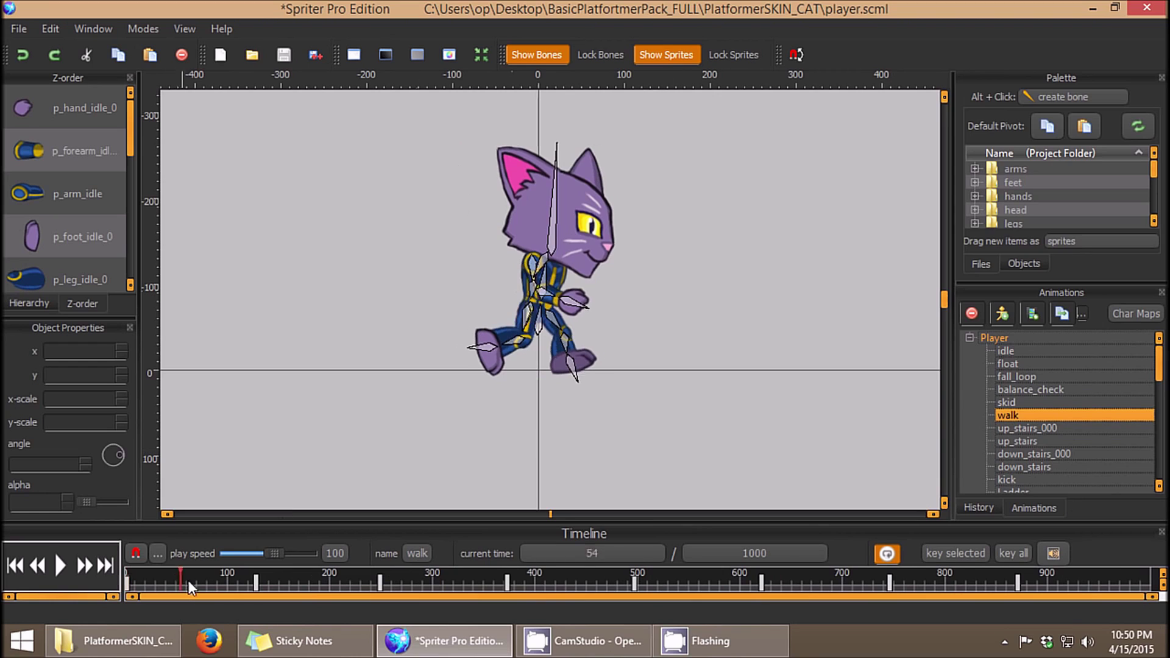
pyautogui.click(61, 566)
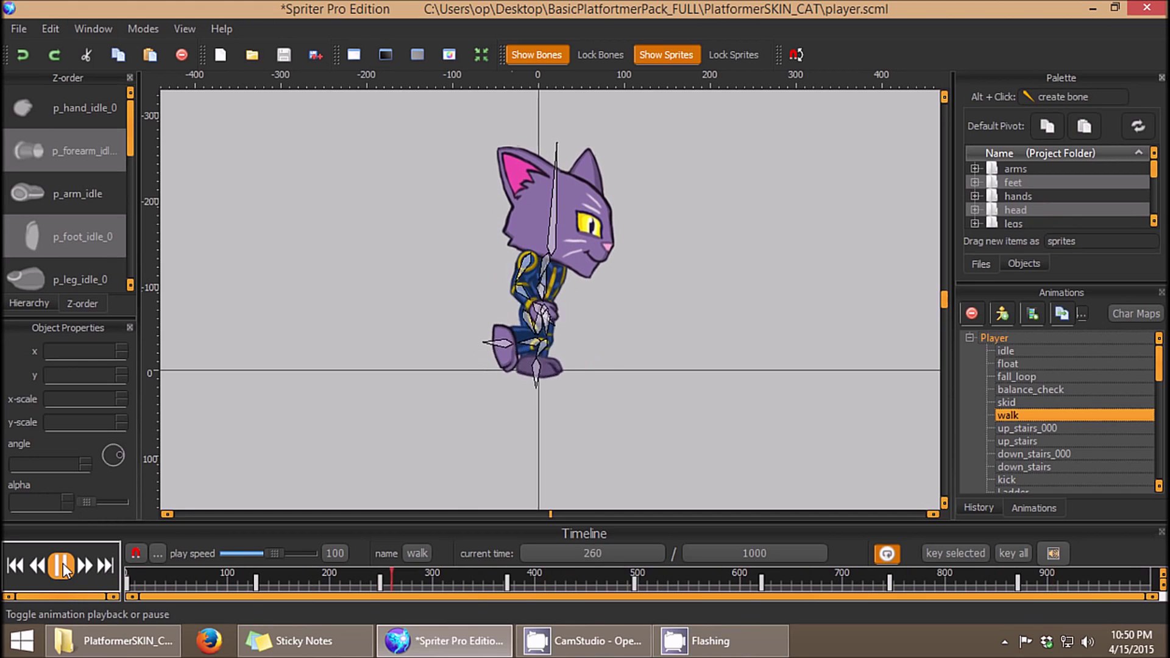
pyautogui.click(61, 566)
pyautogui.click(262, 582)
pyautogui.moveTo(296, 586); pyautogui.dragTo(125, 556)
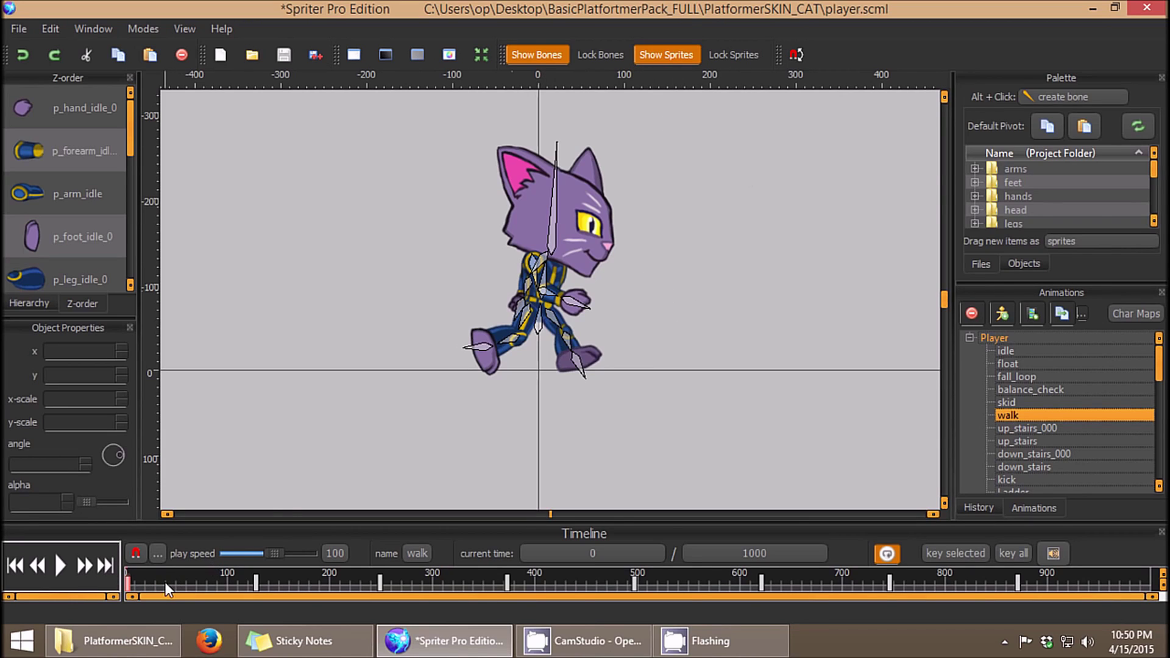
# - Replay the walk cycle and scrub through its poses, ending the playhead at time 64
pyautogui.press('space')
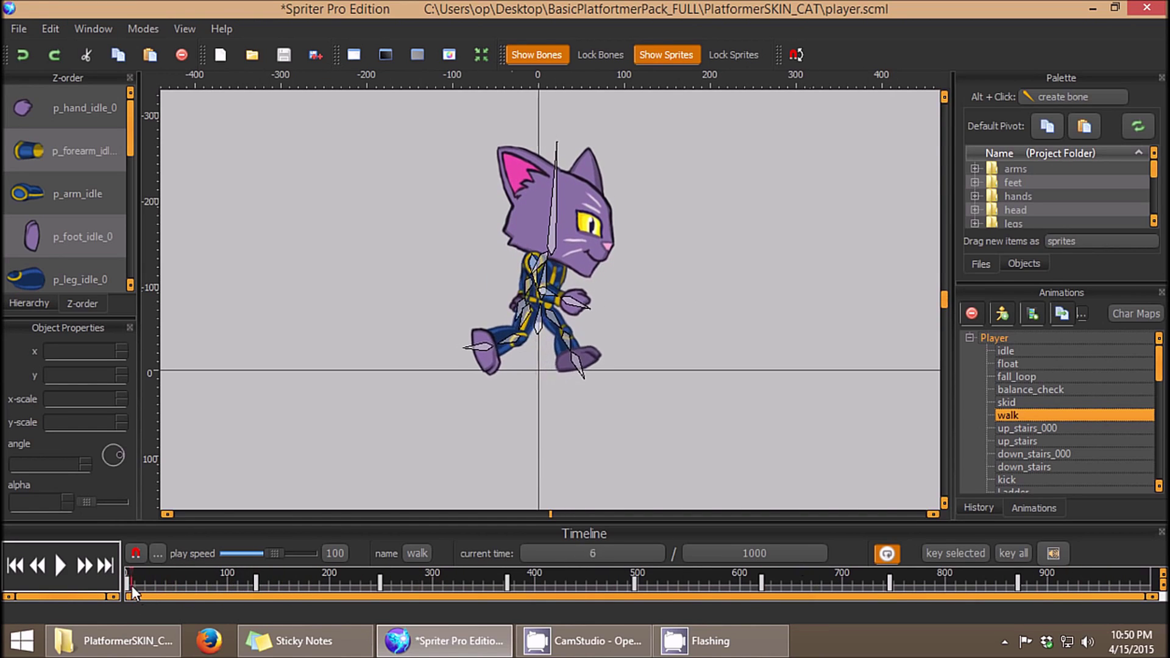
pyautogui.moveTo(165, 580); pyautogui.dragTo(192, 577)
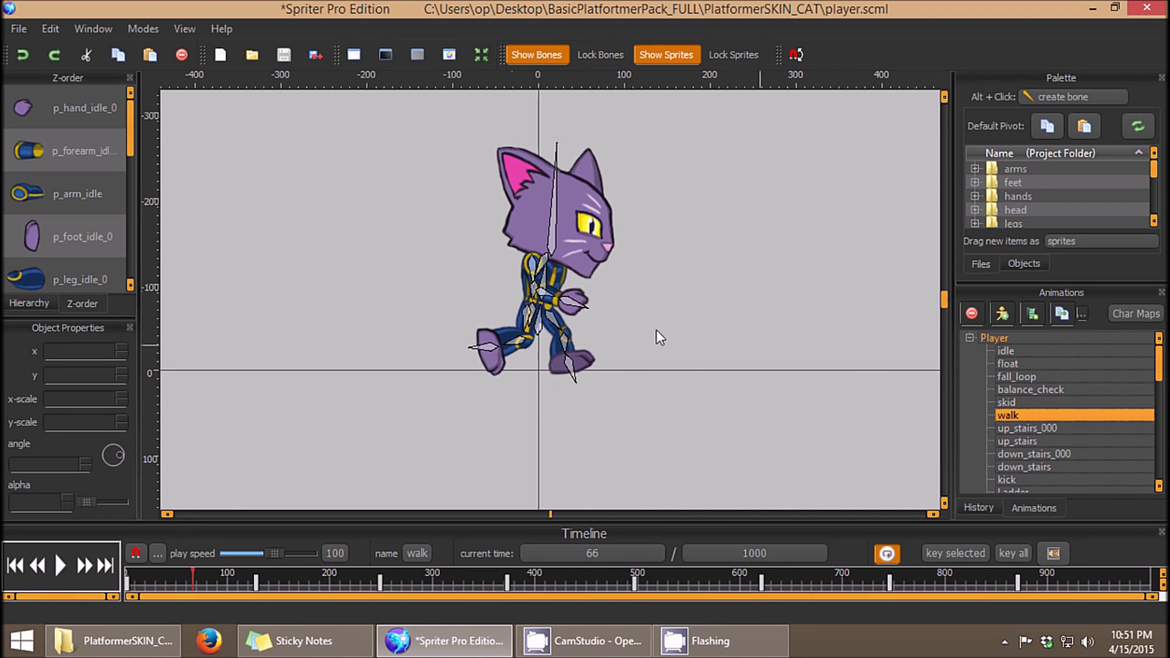
pyautogui.moveTo(151, 569); pyautogui.dragTo(124, 584)
pyautogui.click(495, 328)
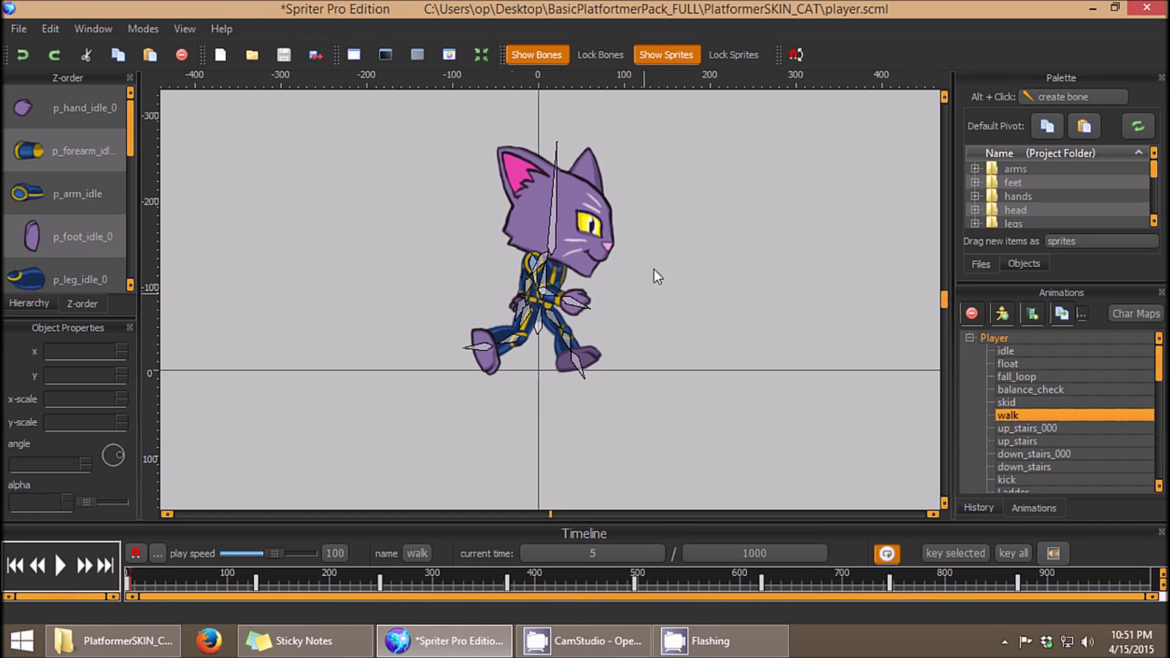
pyautogui.moveTo(164, 580)
pyautogui.mouseDown()
pyautogui.moveTo(612, 566)
pyautogui.moveTo(148, 576)
pyautogui.mouseUp()
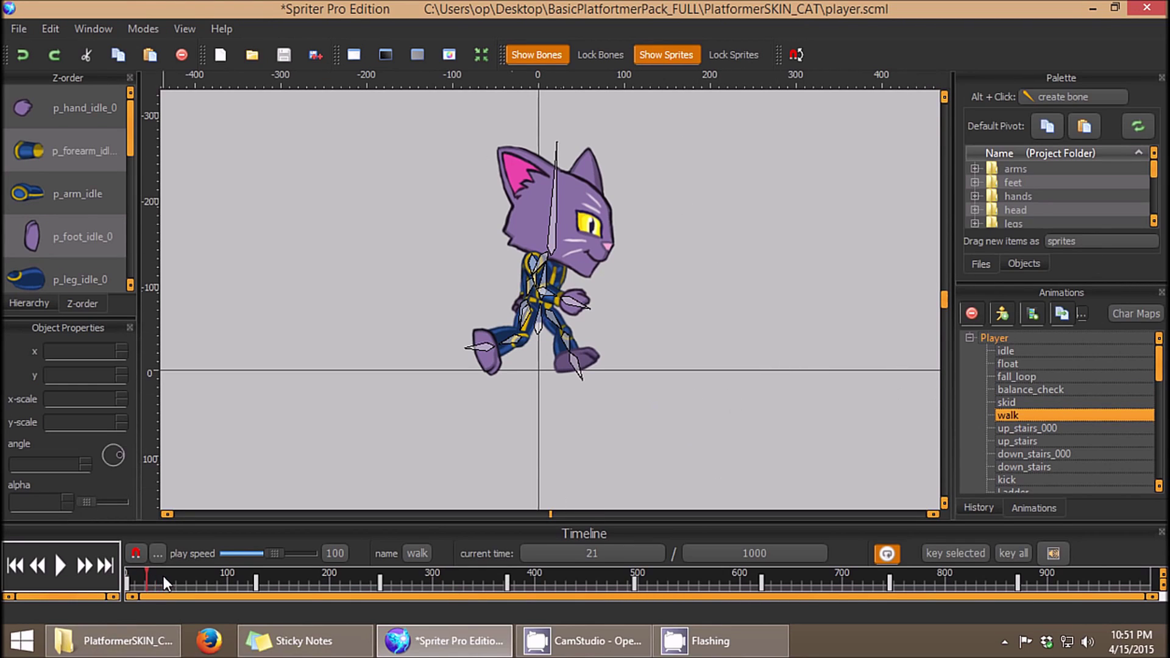
pyautogui.moveTo(163, 575); pyautogui.dragTo(192, 579)
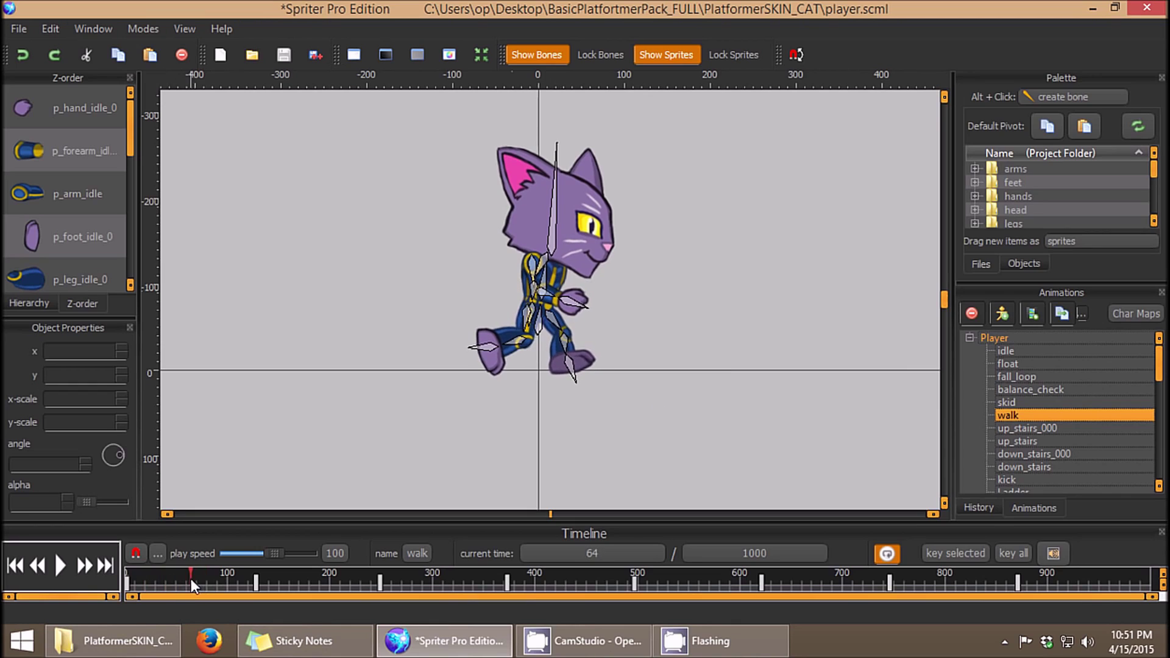
# - Set the walk's first key to instant tweening, then the remaining keys
pyautogui.rightClick(127, 581)
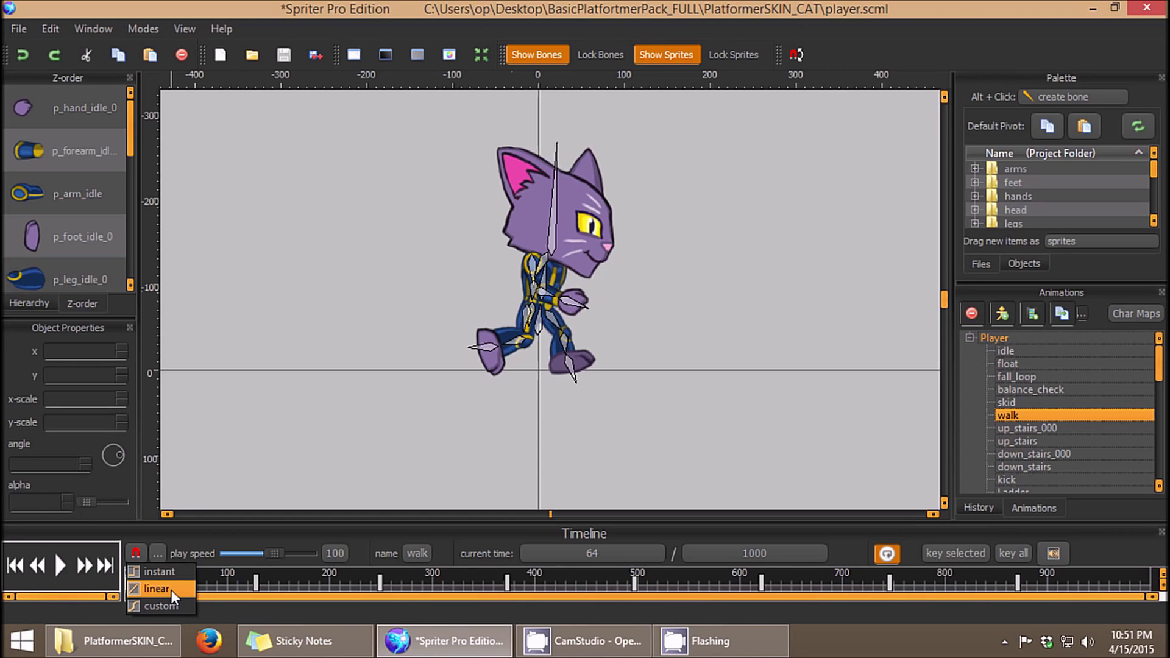
pyautogui.click(169, 571)
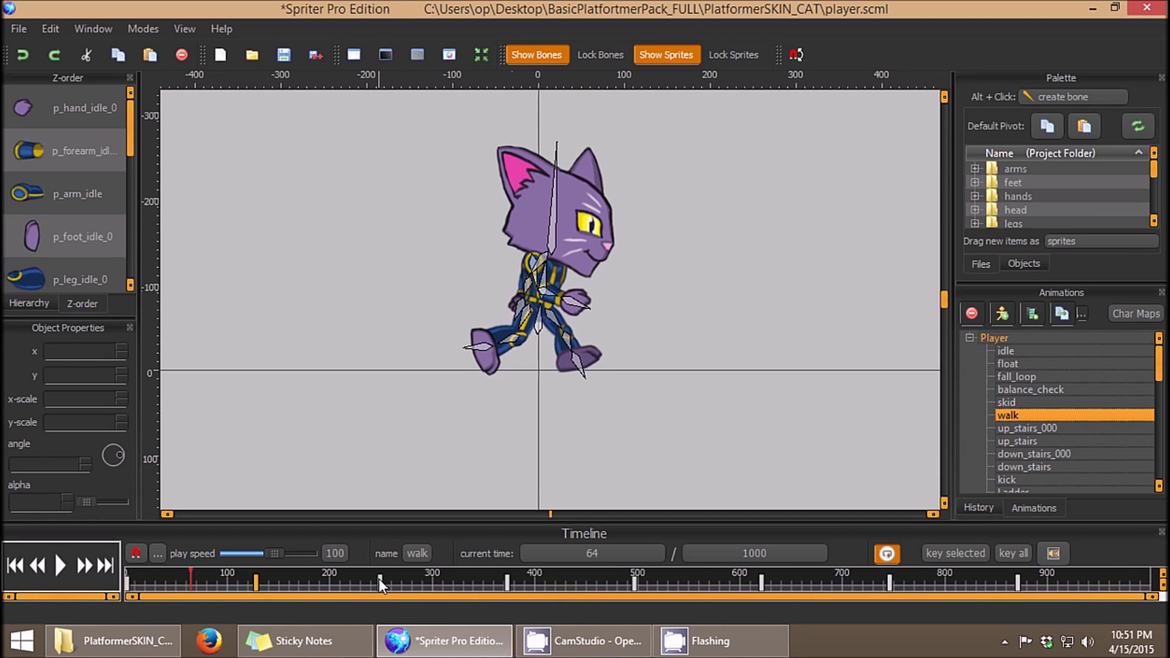
pyautogui.moveTo(378, 579)
pyautogui.moveTo(506, 580)
pyautogui.moveTo(634, 583)
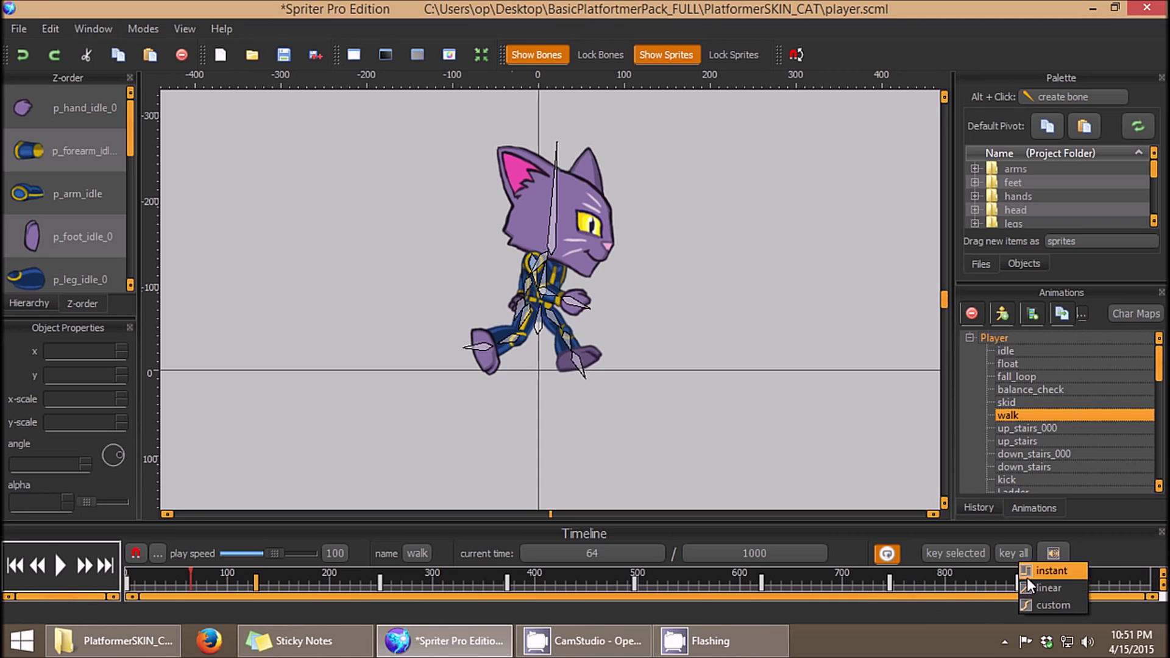
# - Play the walk to check the instant stepping, pausing at time 444 before resuming
pyautogui.click(60, 566)
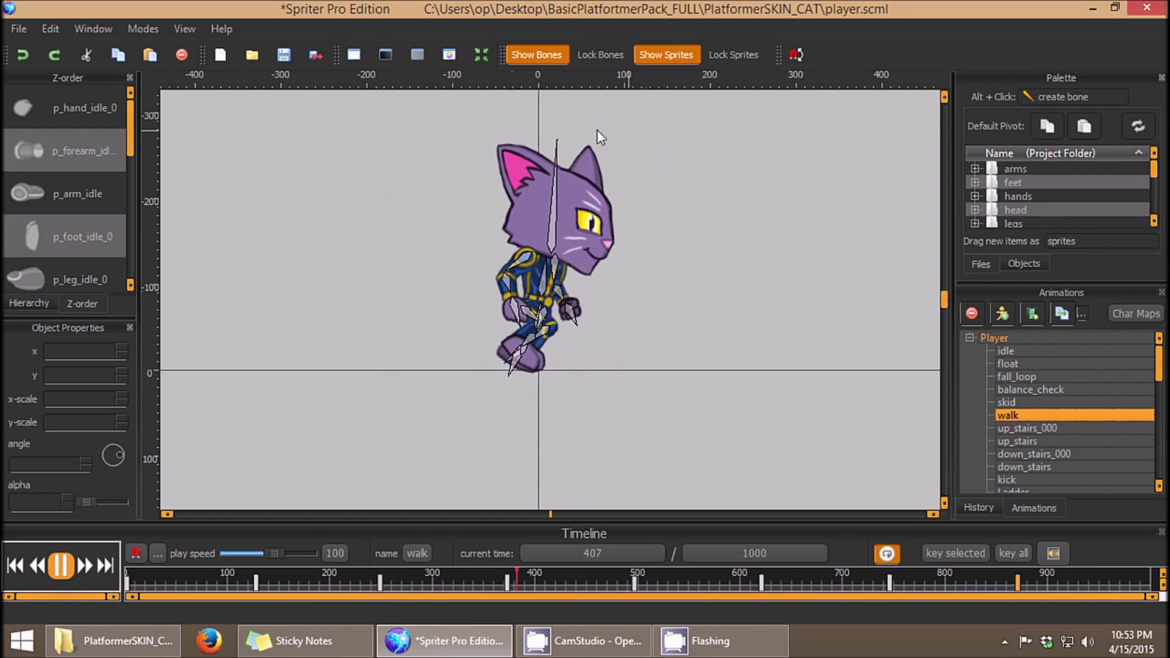
pyautogui.click(68, 576)
pyautogui.moveTo(181, 578); pyautogui.dragTo(276, 586)
pyautogui.click(59, 566)
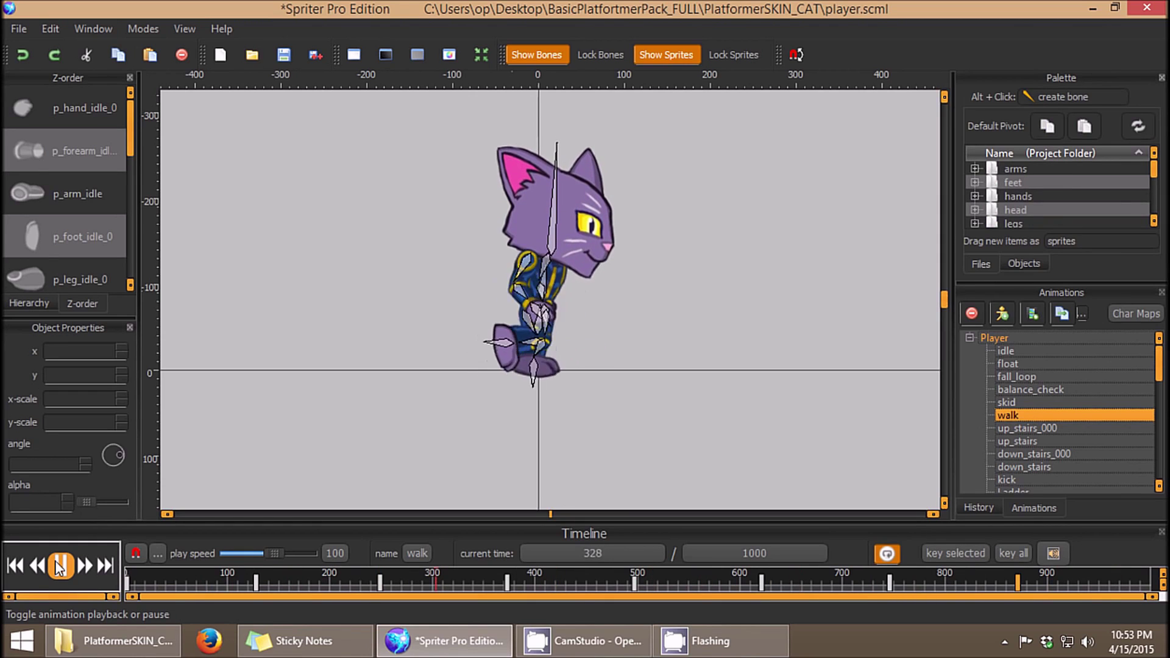
# - Stop the walk, preview the up_stairs_000 and float animations, and scroll down the Animations list
pyautogui.click(58, 565)
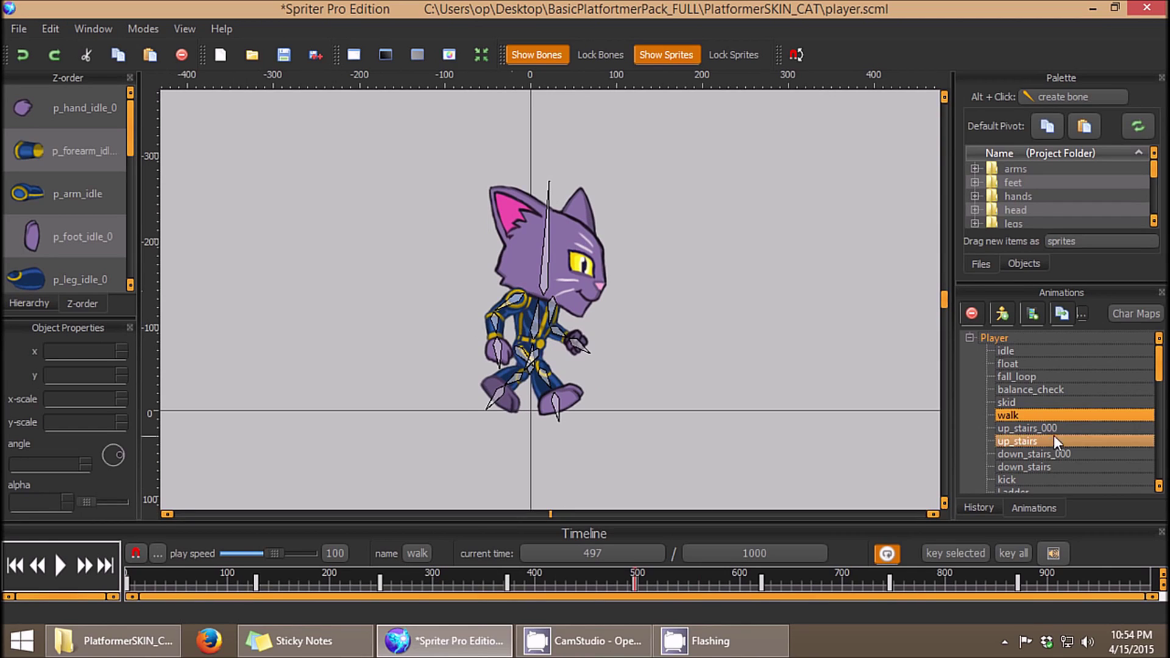
pyautogui.click(1029, 428)
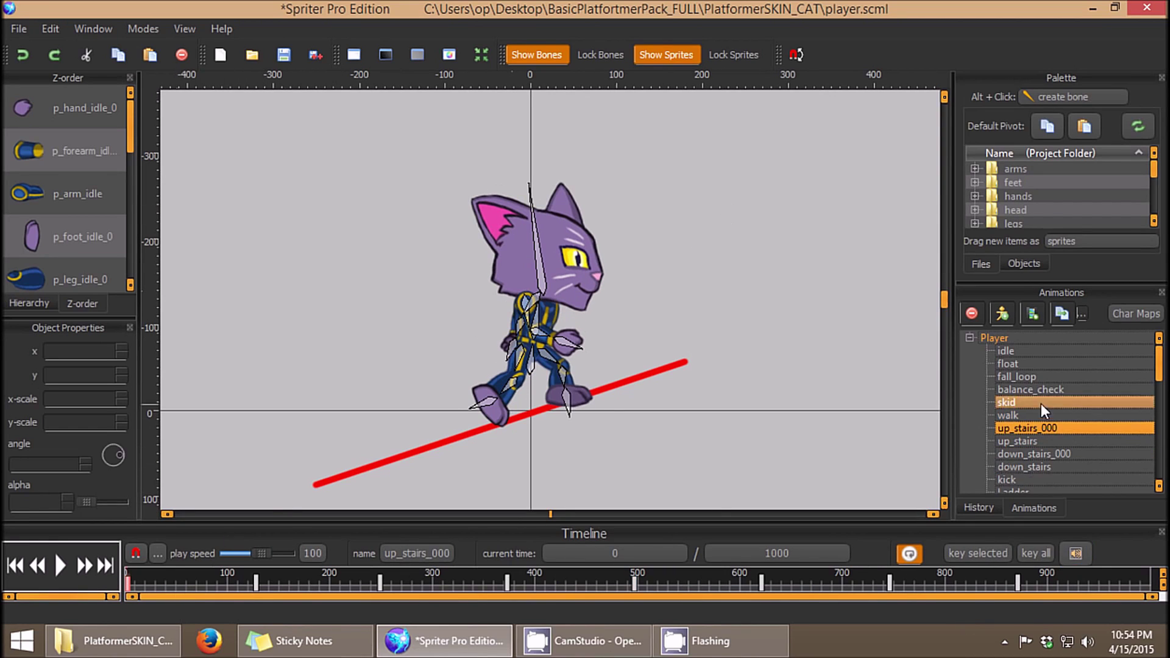
pyautogui.click(1030, 366)
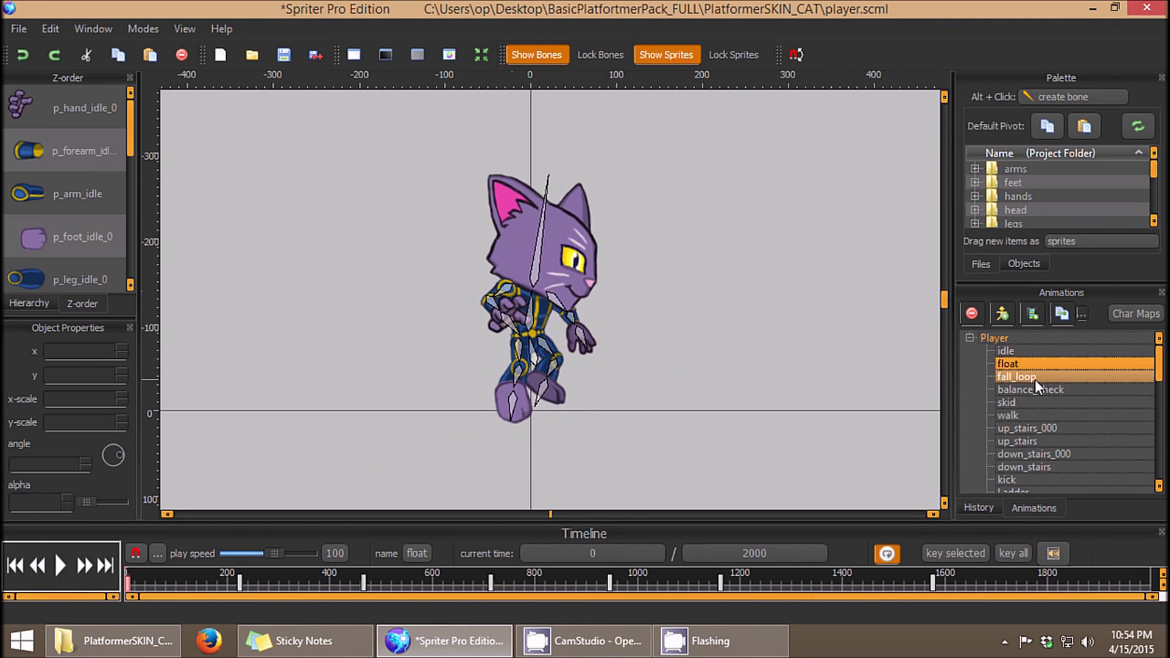
pyautogui.scroll(-1, 1026, 414)
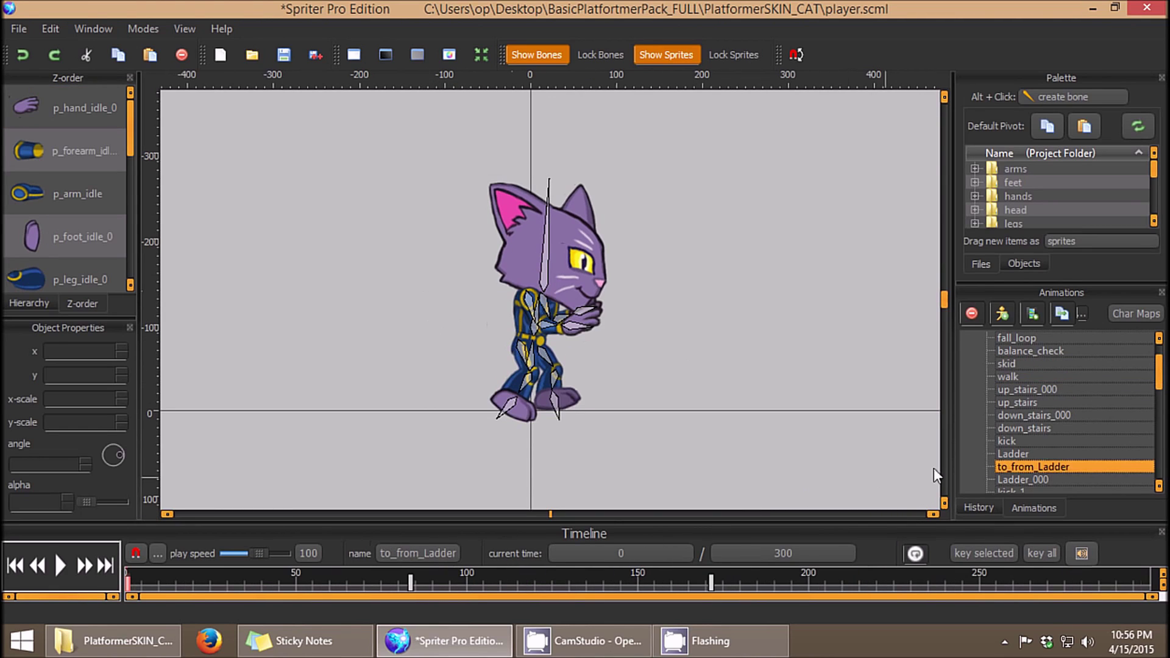
# - Load to_from_Ladder and scrub through it, ending the playhead around time 20
pyautogui.click(1007, 457)
pyautogui.click(1007, 464)
pyautogui.moveTo(169, 585); pyautogui.dragTo(232, 586)
pyautogui.moveTo(173, 578); pyautogui.dragTo(265, 584)
pyautogui.moveTo(241, 582); pyautogui.dragTo(157, 545)
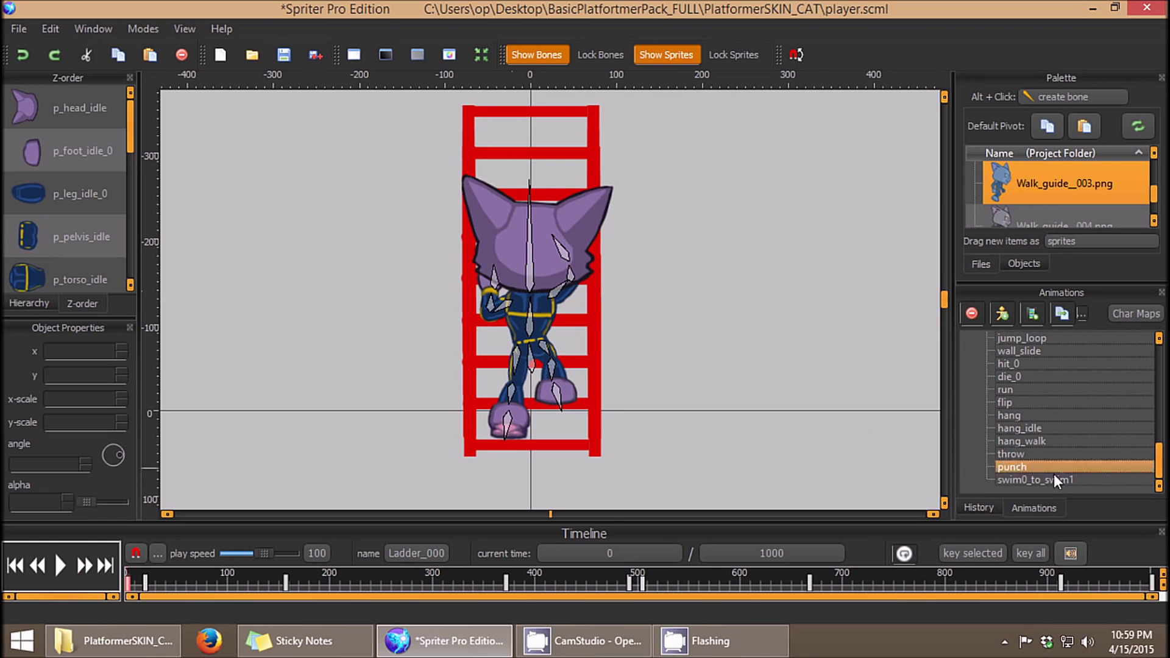
# - Add a new empty animation, NewAnimation, and scroll the list to find it
pyautogui.click(1063, 314)
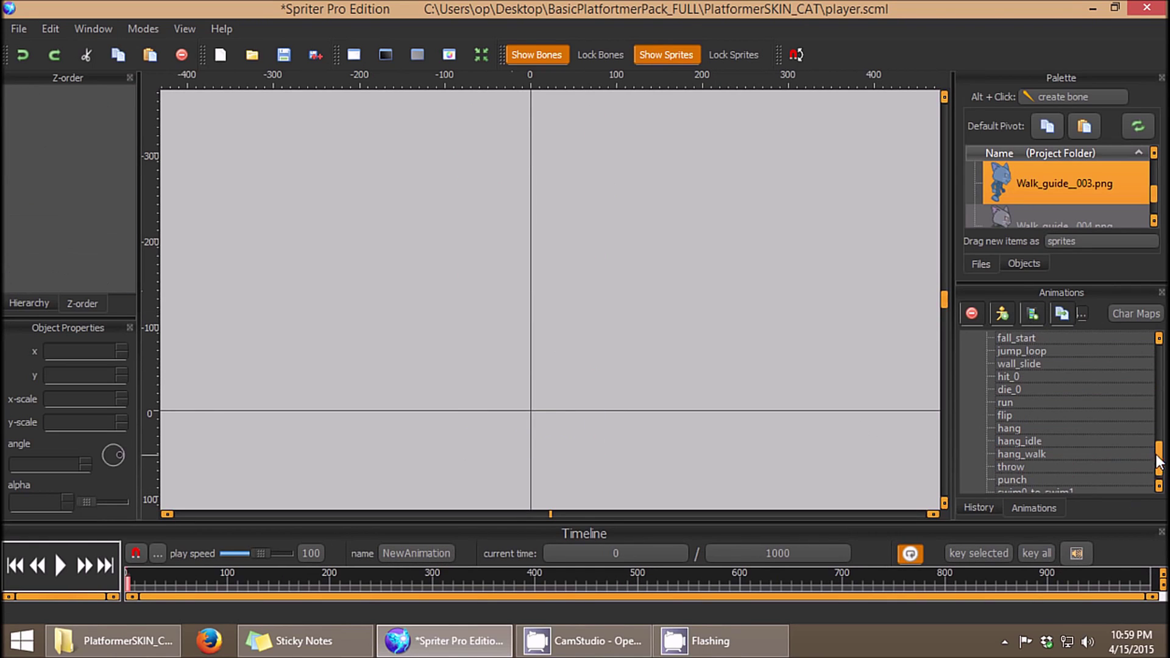
pyautogui.scroll(-1, 1160, 461)
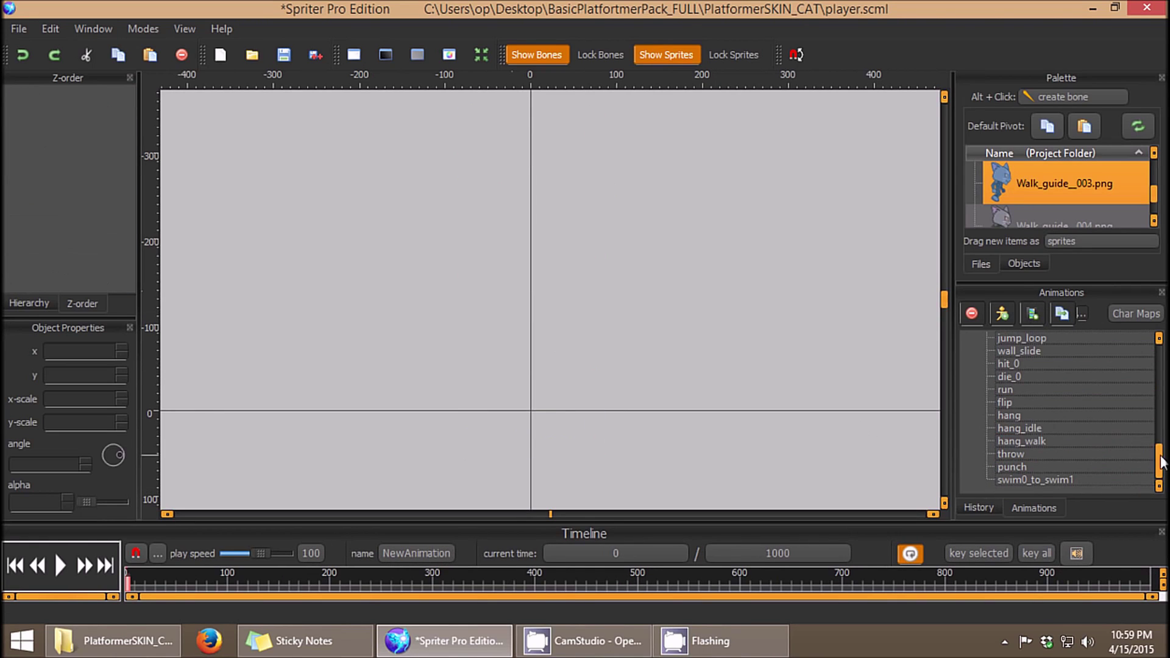
pyautogui.moveTo(1160, 461); pyautogui.dragTo(1160, 390)
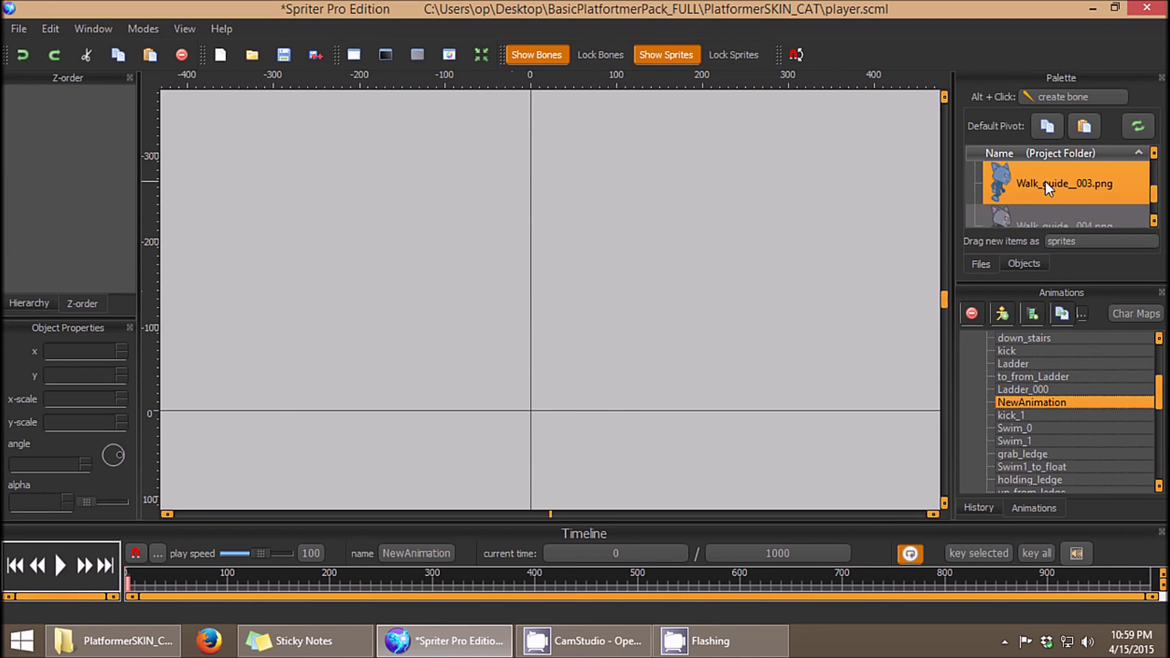
# - Place Walk_guide__003.png on the canvas and, at 1000 ms, rotate it about 99° onto its back
pyautogui.moveTo(1044, 181); pyautogui.dragTo(553, 267)
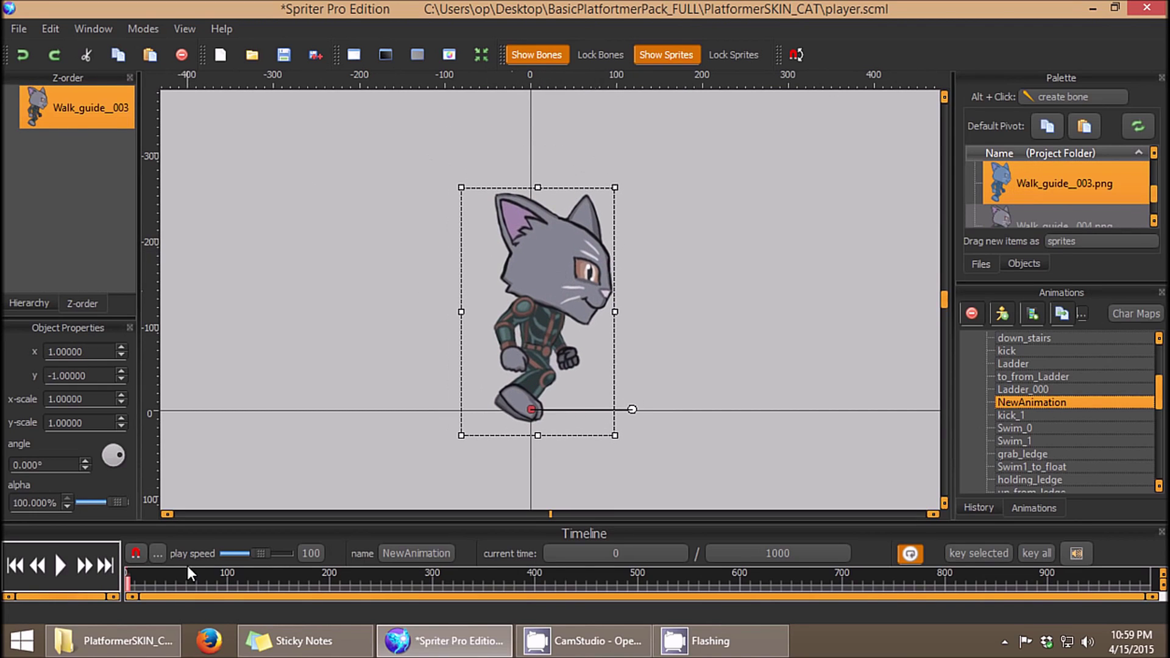
pyautogui.moveTo(186, 584); pyautogui.dragTo(1159, 600)
pyautogui.moveTo(630, 411); pyautogui.dragTo(523, 337)
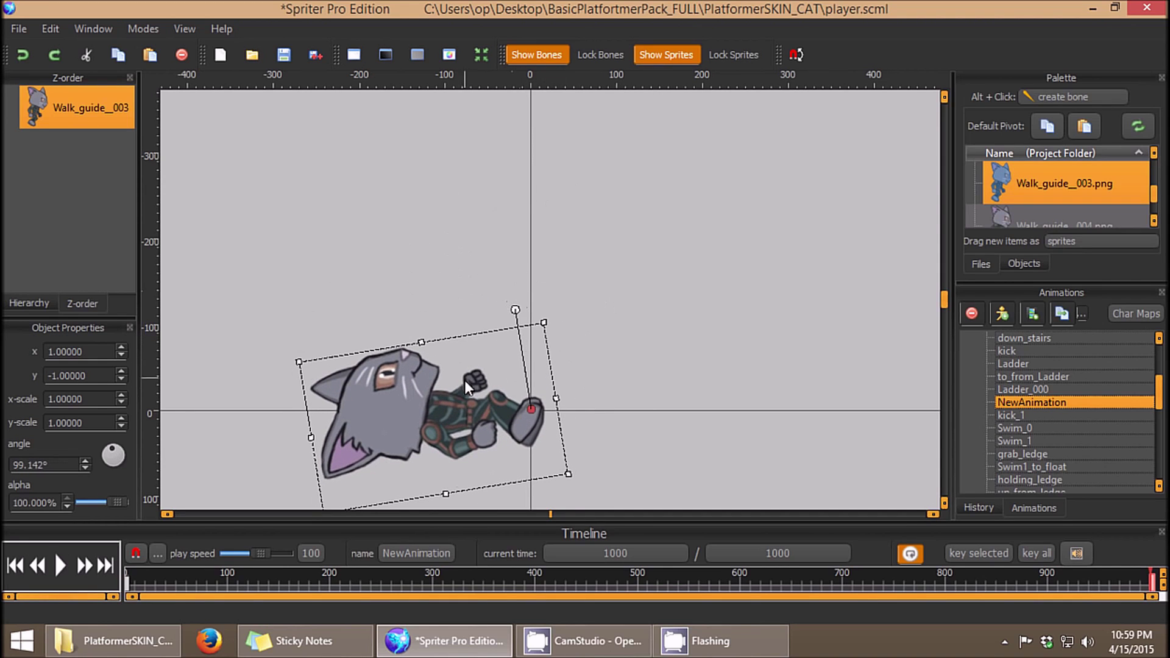
pyautogui.moveTo(463, 394); pyautogui.dragTo(466, 385)
# - Return to time 0 and play the fall animation a few times to preview it
pyautogui.moveTo(1096, 578); pyautogui.dragTo(5, 596)
pyautogui.click(59, 565)
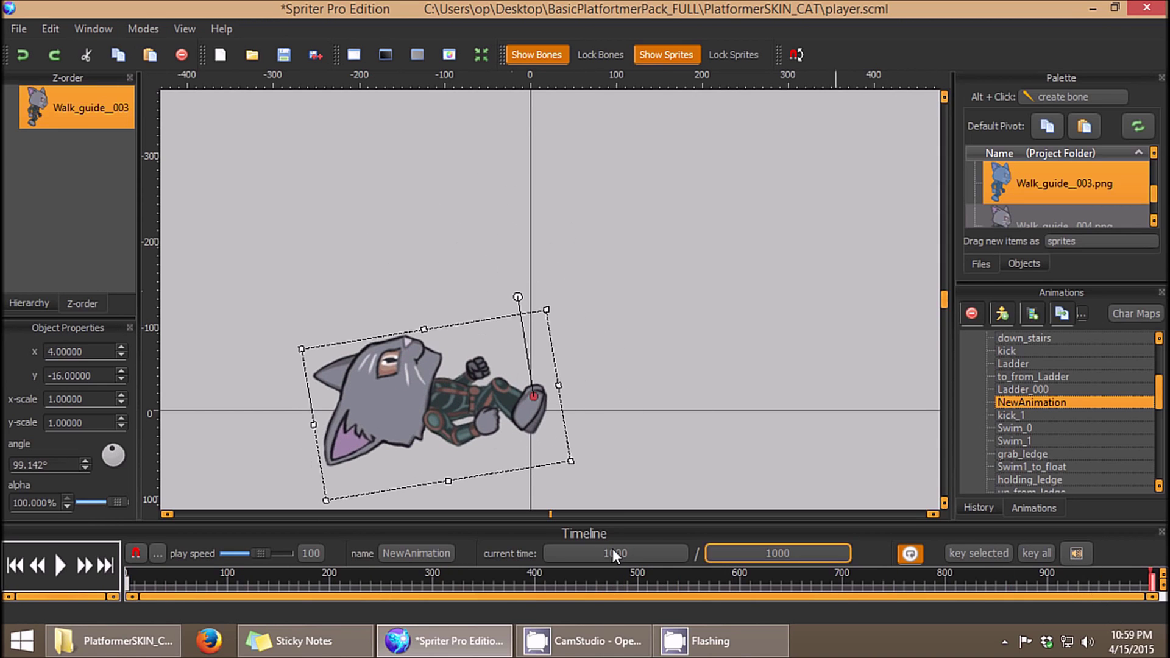
pyautogui.click(60, 565)
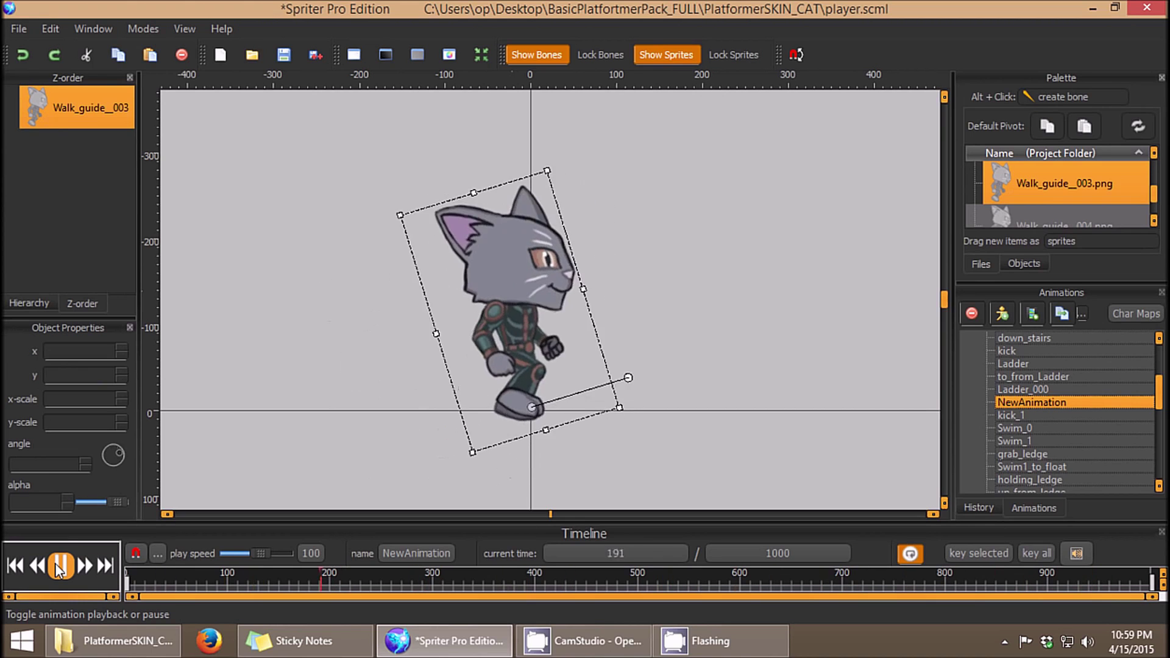
pyautogui.click(59, 566)
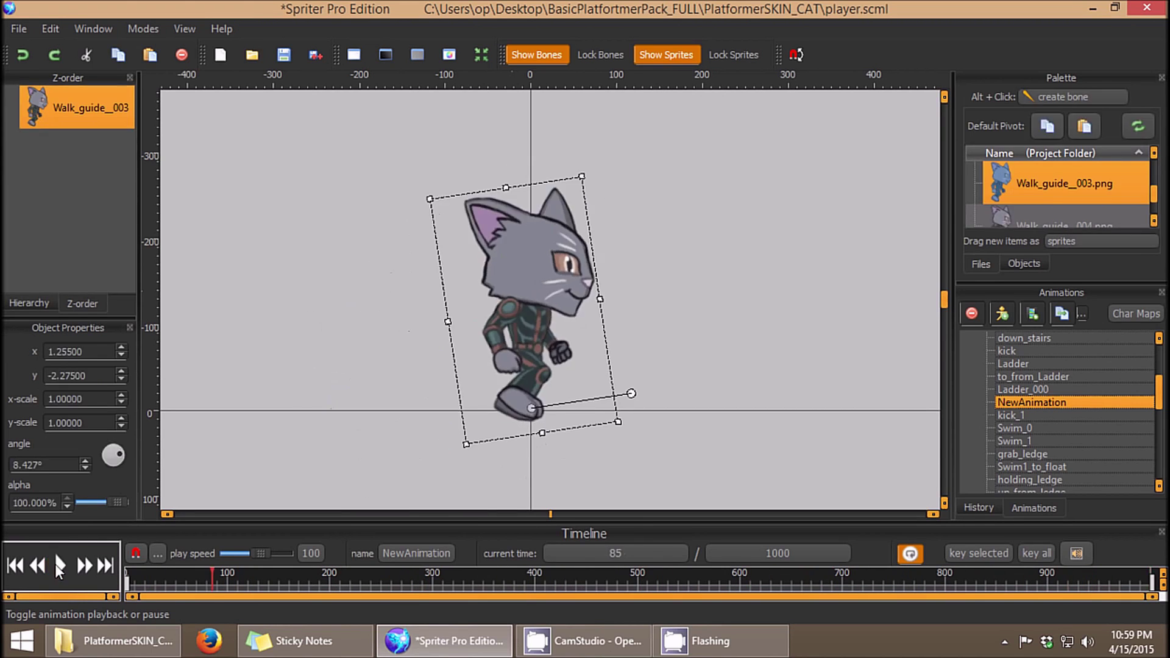
pyautogui.click(59, 565)
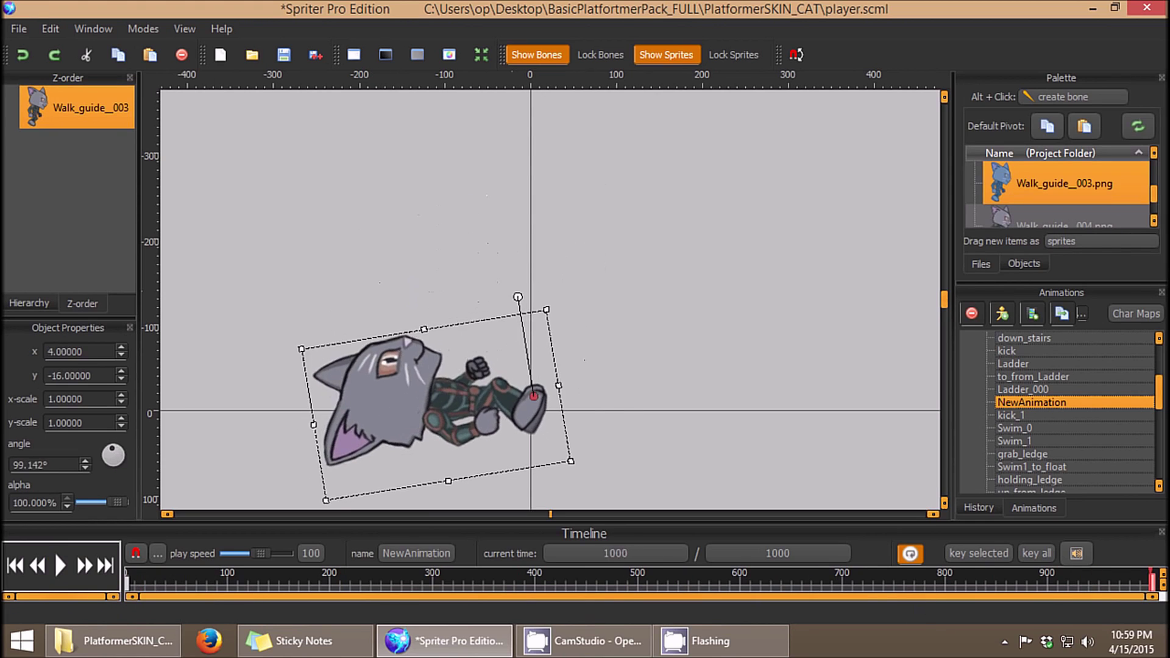
pyautogui.click(38, 566)
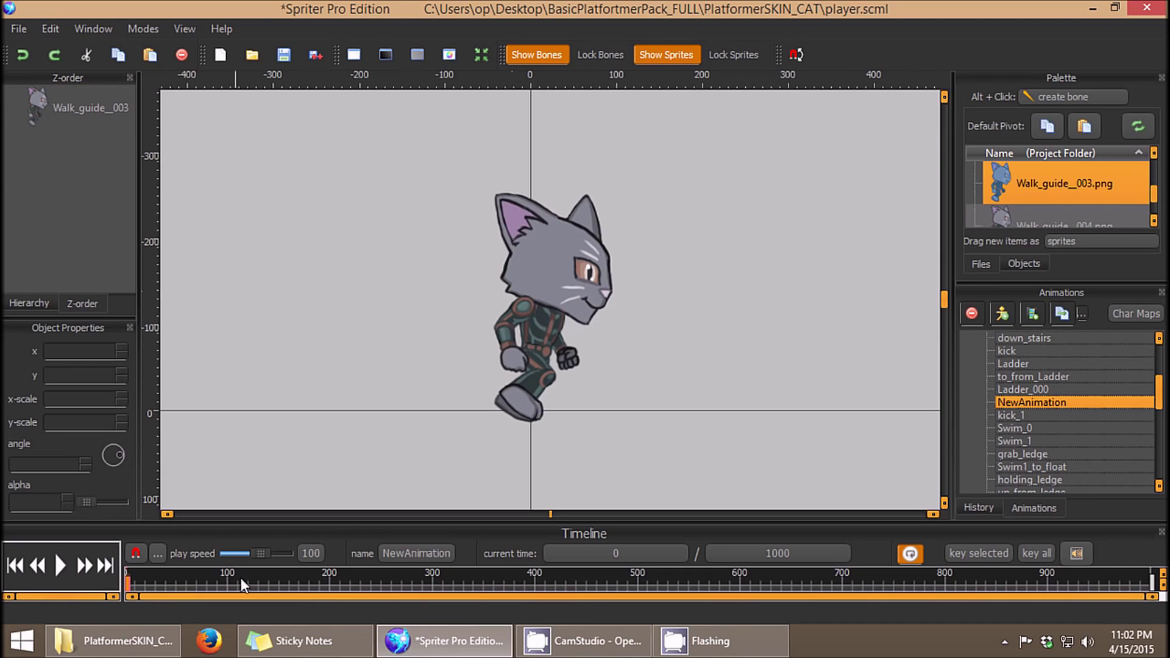
# - Give the first key a custom 1d Speed Curve (Cubic) with c1 and c2 both 0.0000
pyautogui.rightClick(129, 584)
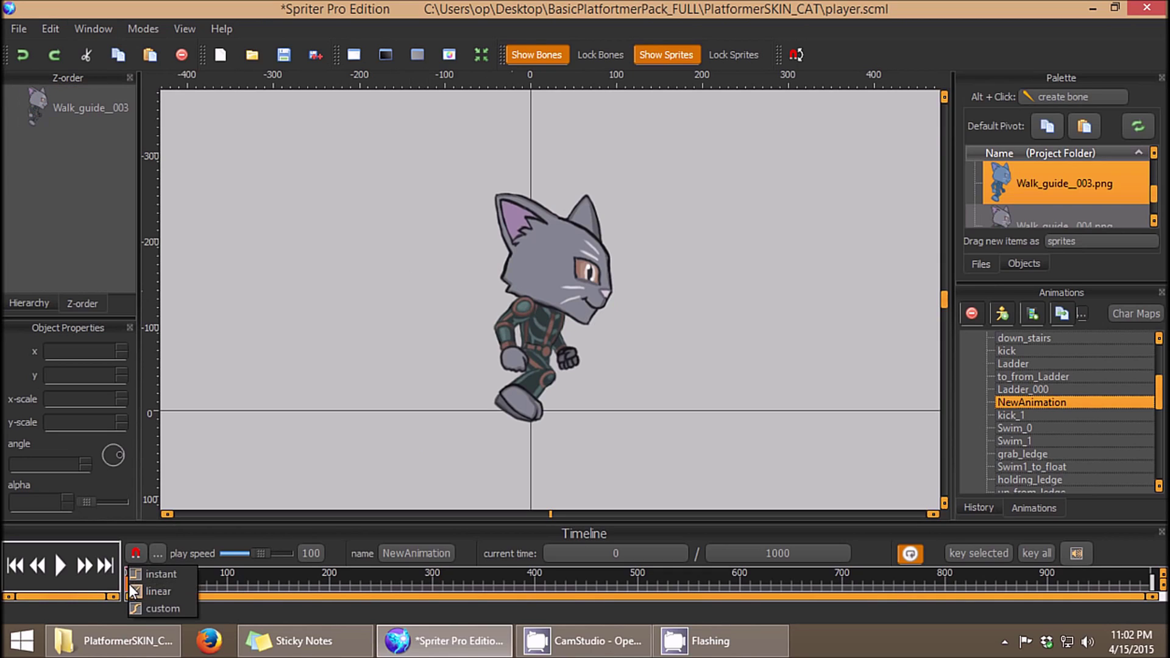
pyautogui.click(163, 609)
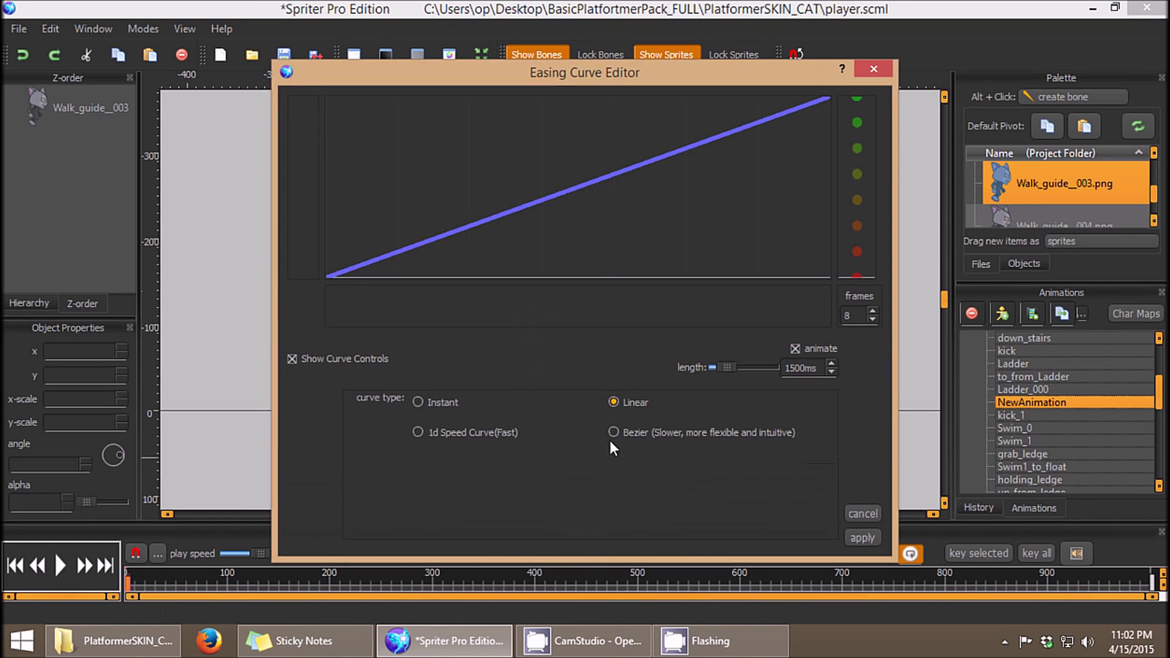
pyautogui.click(613, 401)
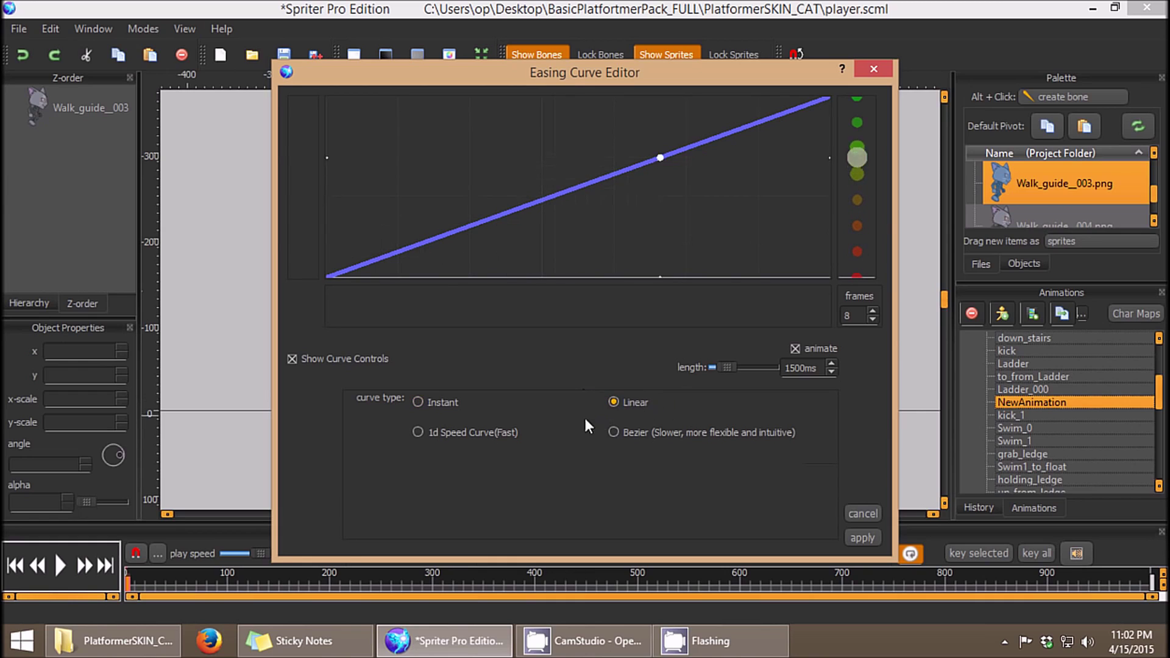
pyautogui.click(444, 433)
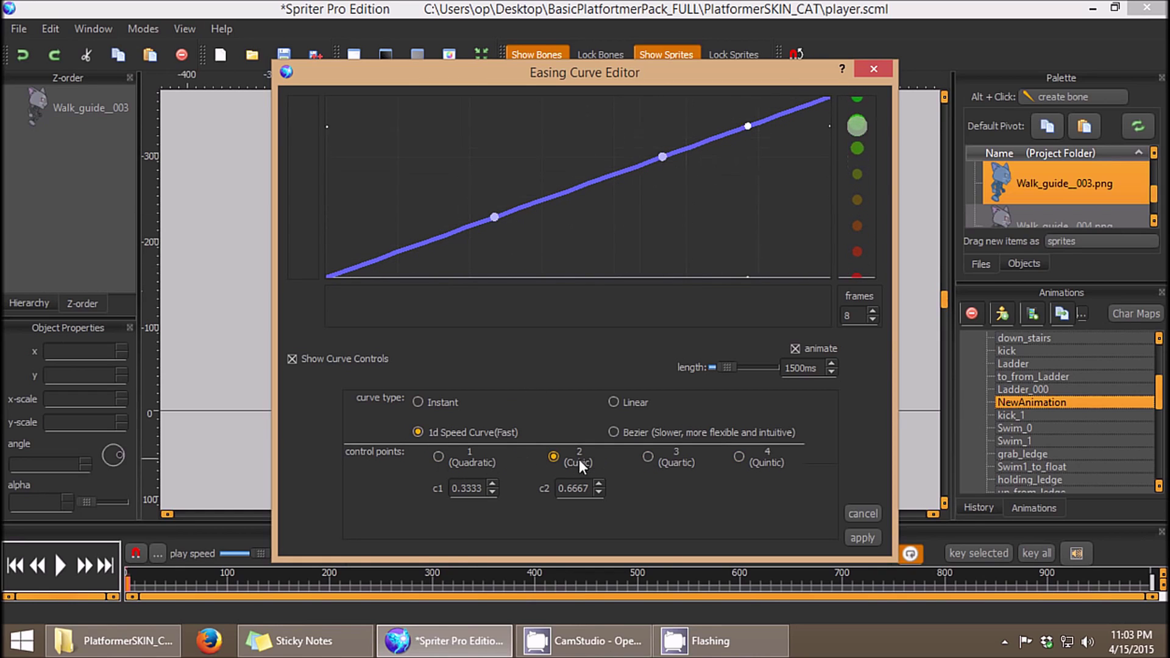
pyautogui.moveTo(496, 218); pyautogui.dragTo(500, 297)
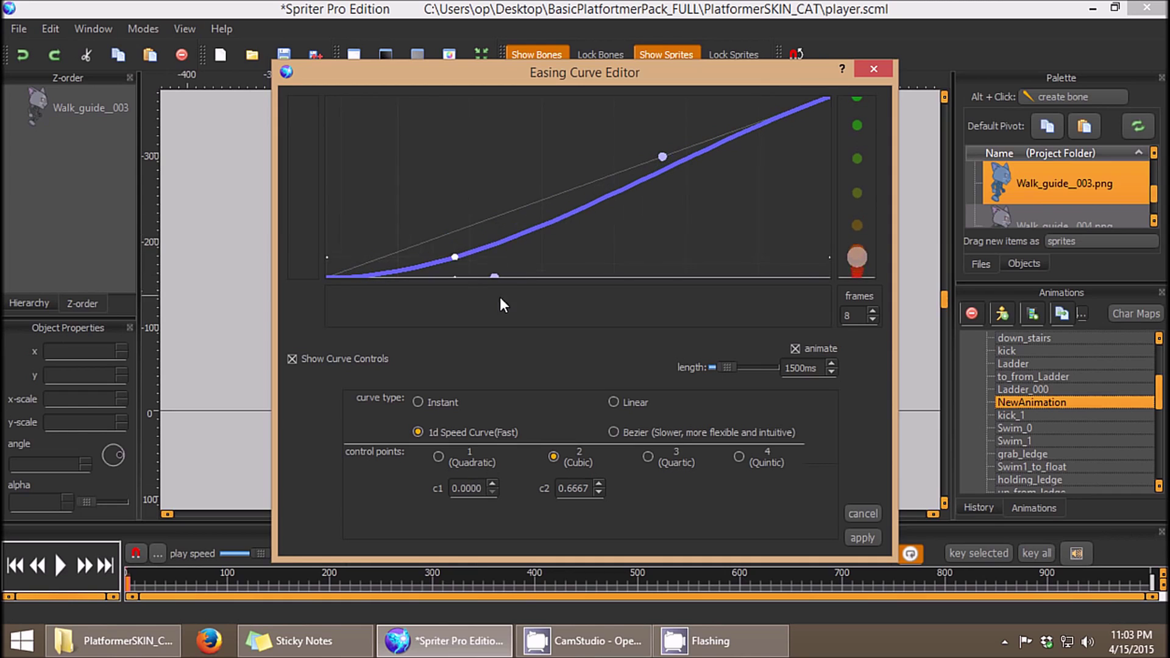
pyautogui.moveTo(662, 157); pyautogui.dragTo(657, 346)
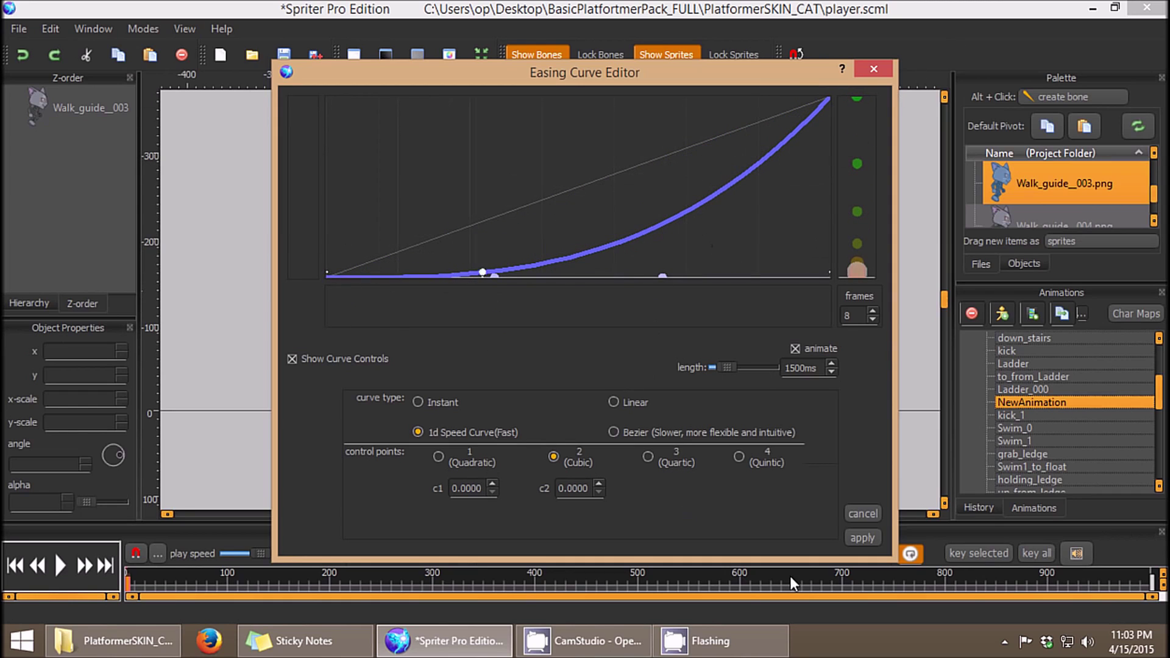
pyautogui.click(867, 538)
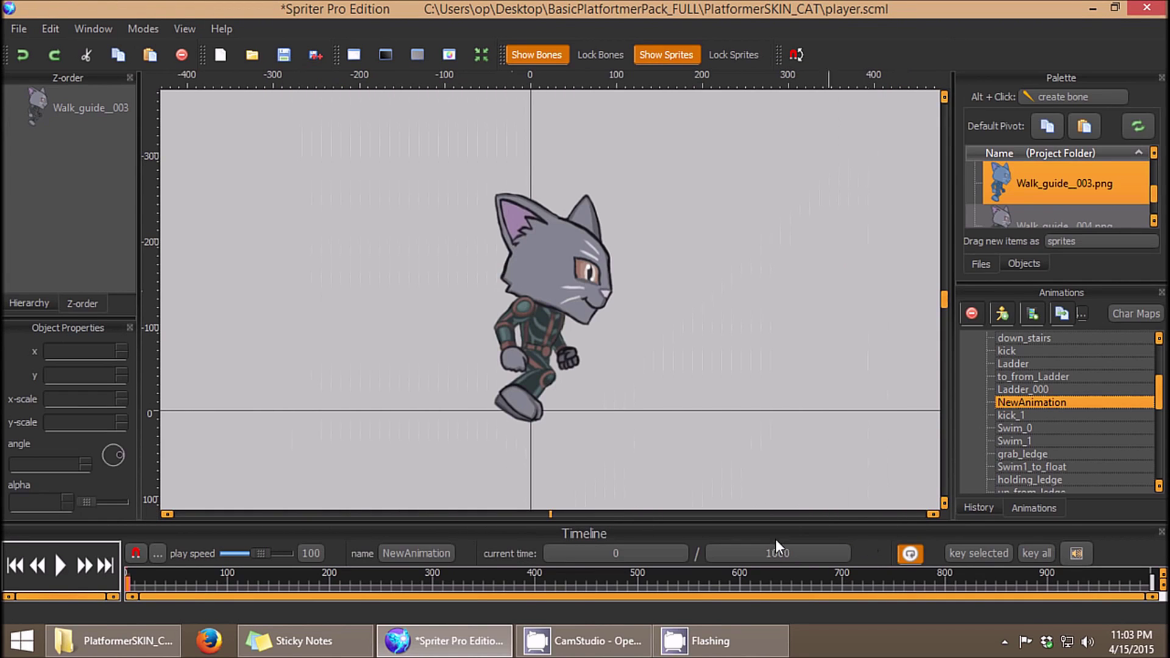
pyautogui.click(58, 565)
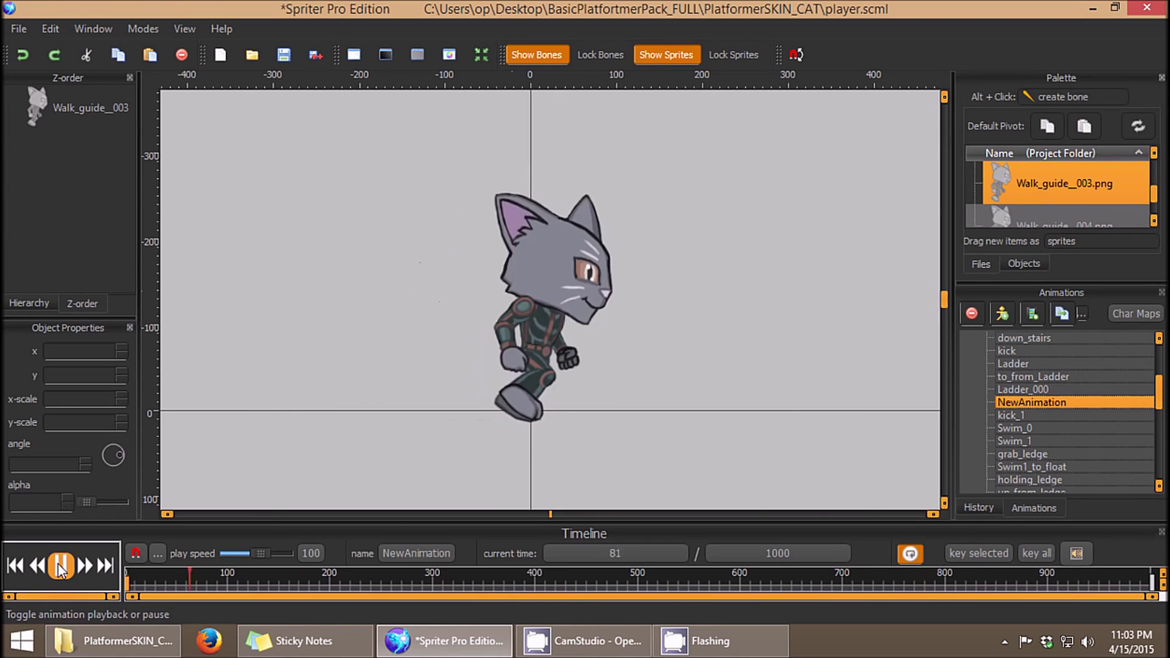
pyautogui.click(57, 563)
pyautogui.moveTo(145, 576); pyautogui.dragTo(49, 568)
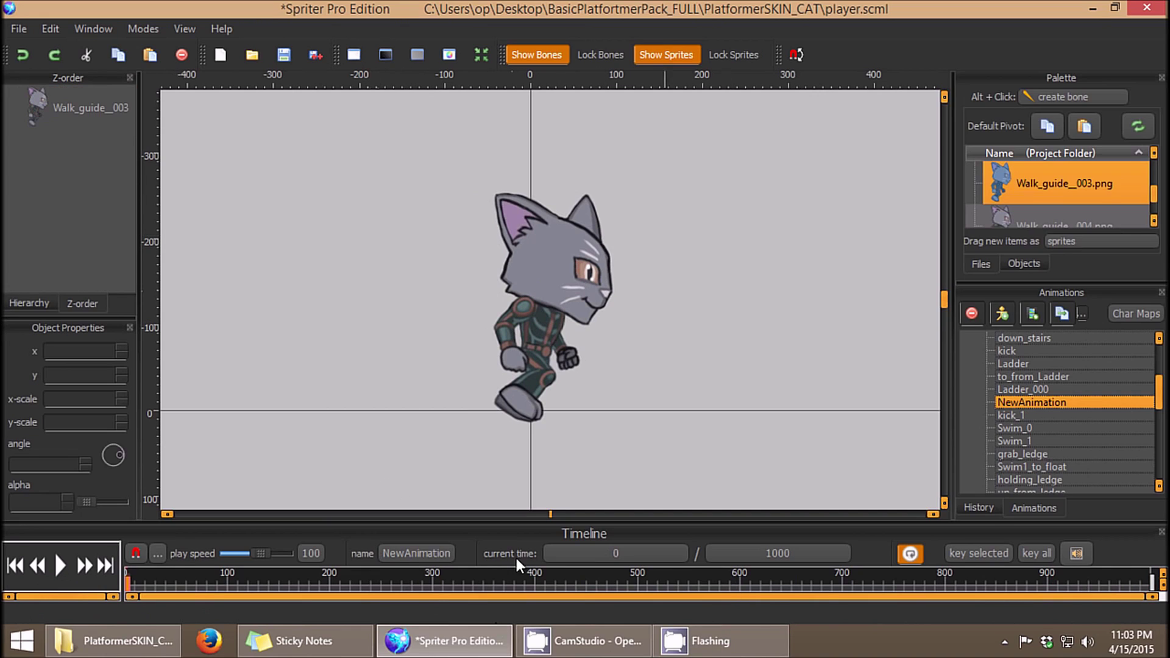
# - Reshape the first key's custom curve into an ease-out with c1 and c2 at 0.9953
pyautogui.rightClick(128, 584)
pyautogui.click(149, 610)
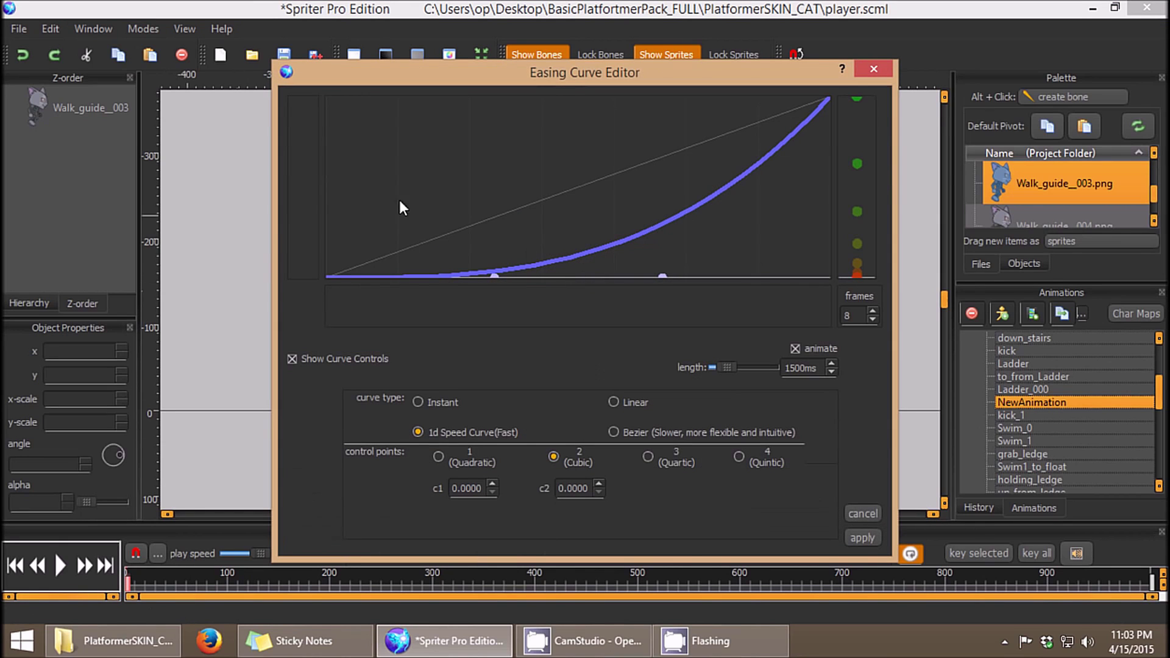
pyautogui.moveTo(494, 277); pyautogui.dragTo(495, 100)
pyautogui.moveTo(662, 277); pyautogui.dragTo(689, 72)
pyautogui.click(863, 537)
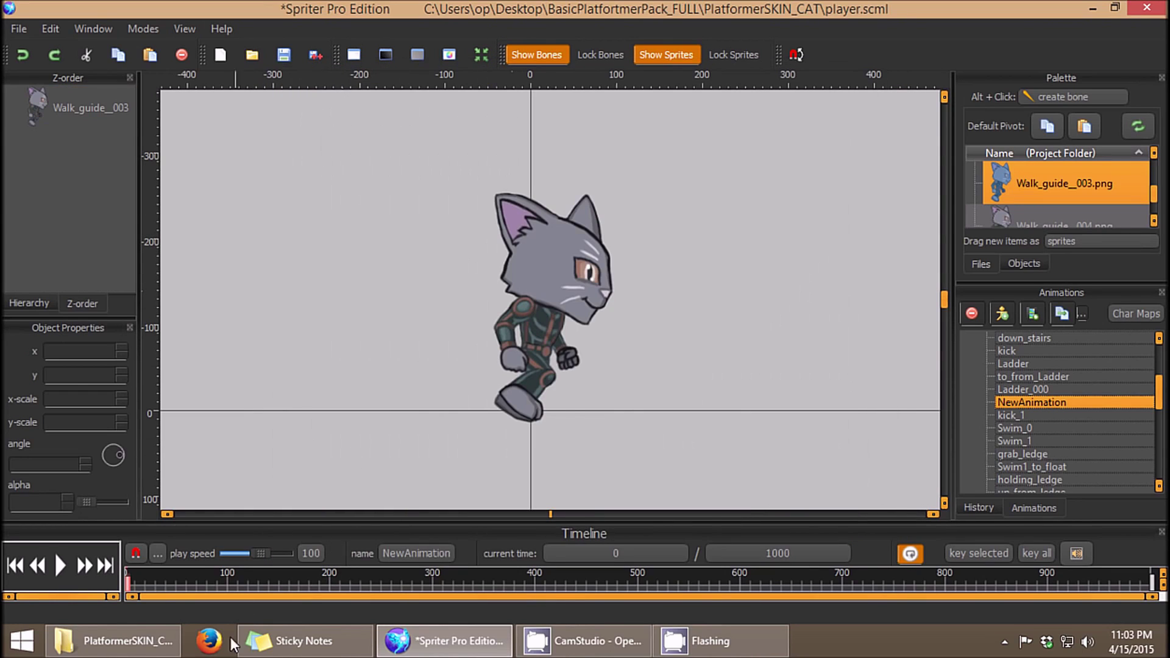
# - Play and scrub the fall to preview the ease-out, ending near time 60
pyautogui.moveTo(128, 582); pyautogui.dragTo(855, 582)
pyautogui.click(64, 564)
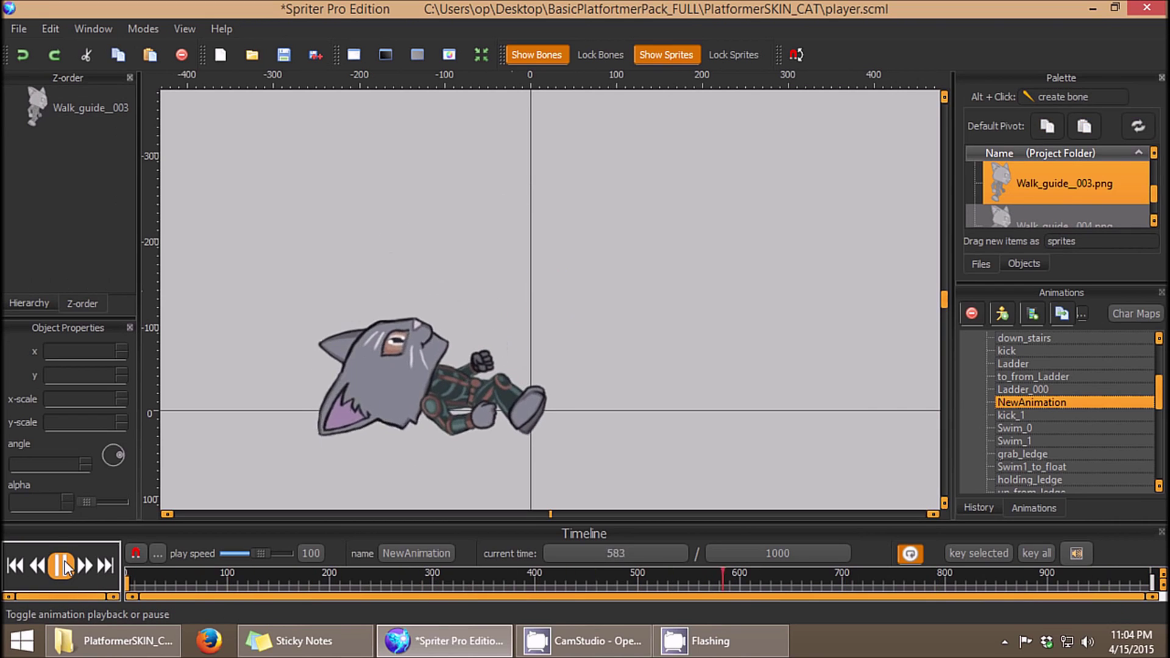
pyautogui.click(64, 560)
pyautogui.click(235, 573)
pyautogui.moveTo(235, 573); pyautogui.dragTo(123, 569)
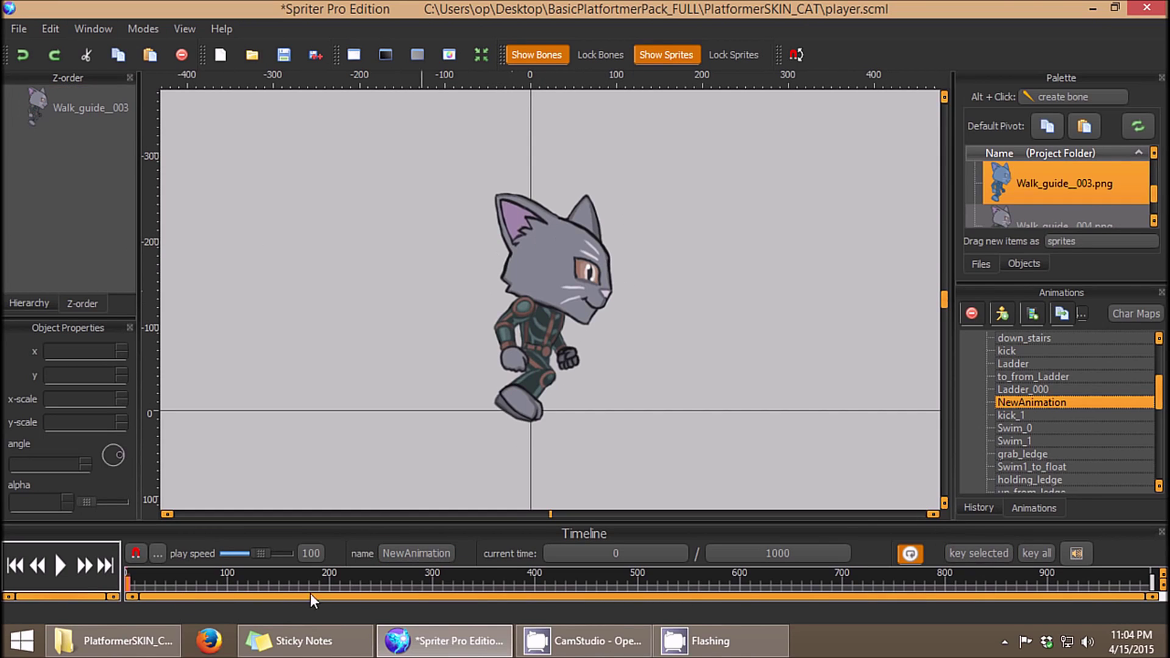
# - Apply a Bezier easing: in x 0.0017, in y 0.9953, out x 0.9148, out y 0.0853
pyautogui.rightClick(127, 584)
pyautogui.click(154, 615)
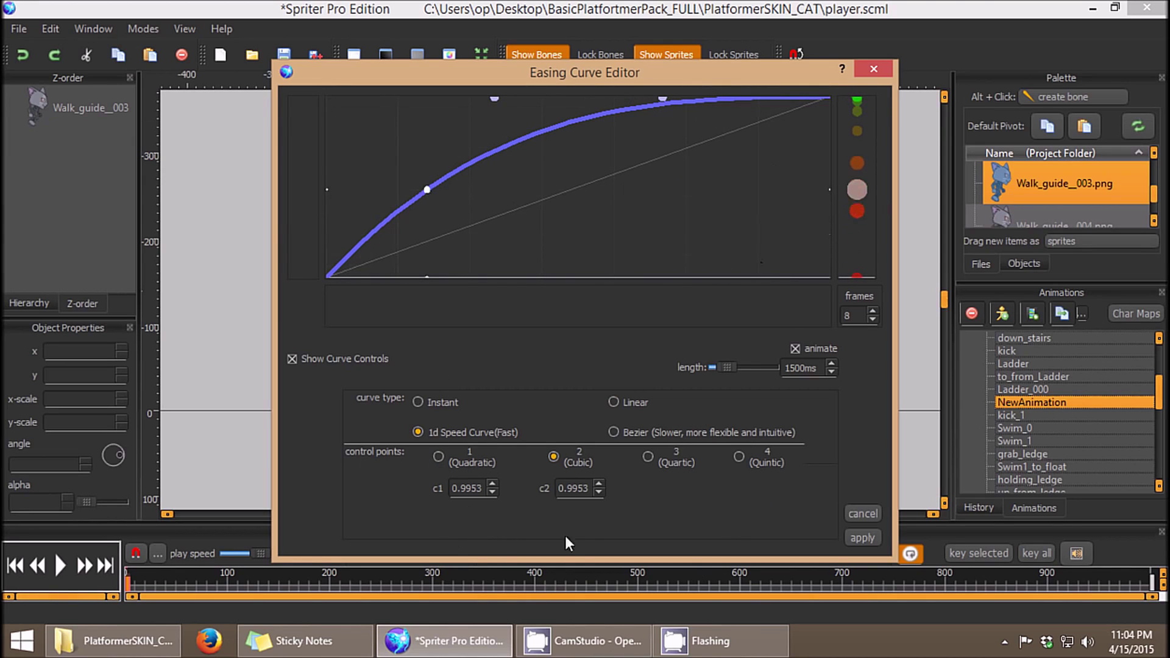
pyautogui.click(615, 432)
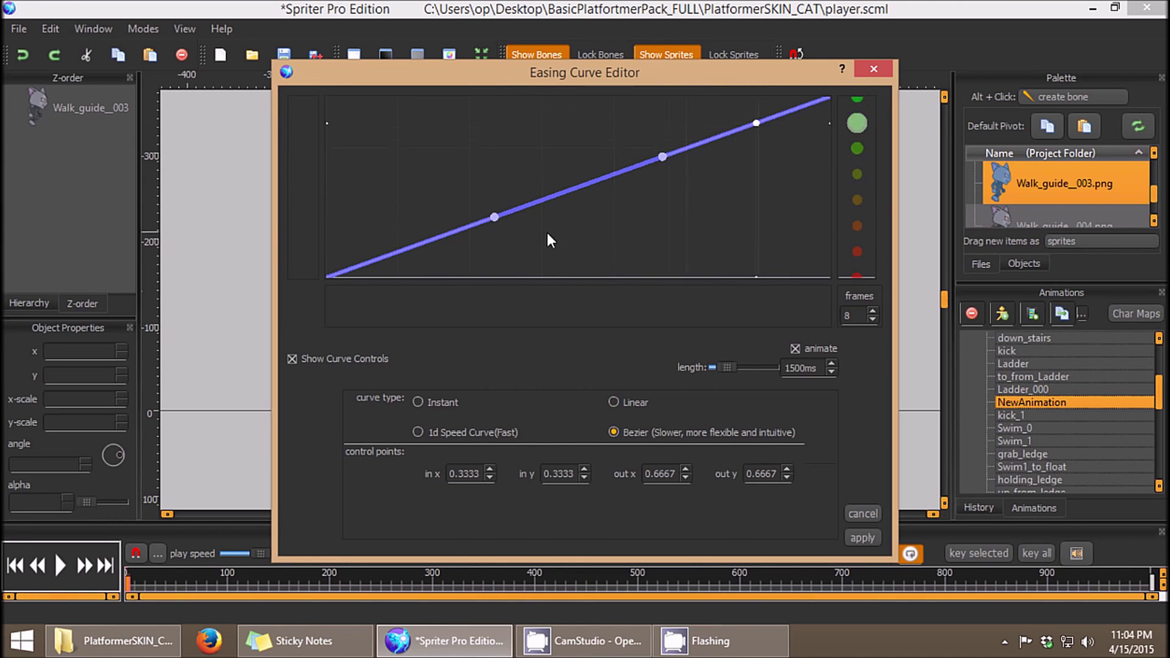
pyautogui.moveTo(496, 217); pyautogui.dragTo(513, 130)
pyautogui.moveTo(663, 156); pyautogui.dragTo(762, 254)
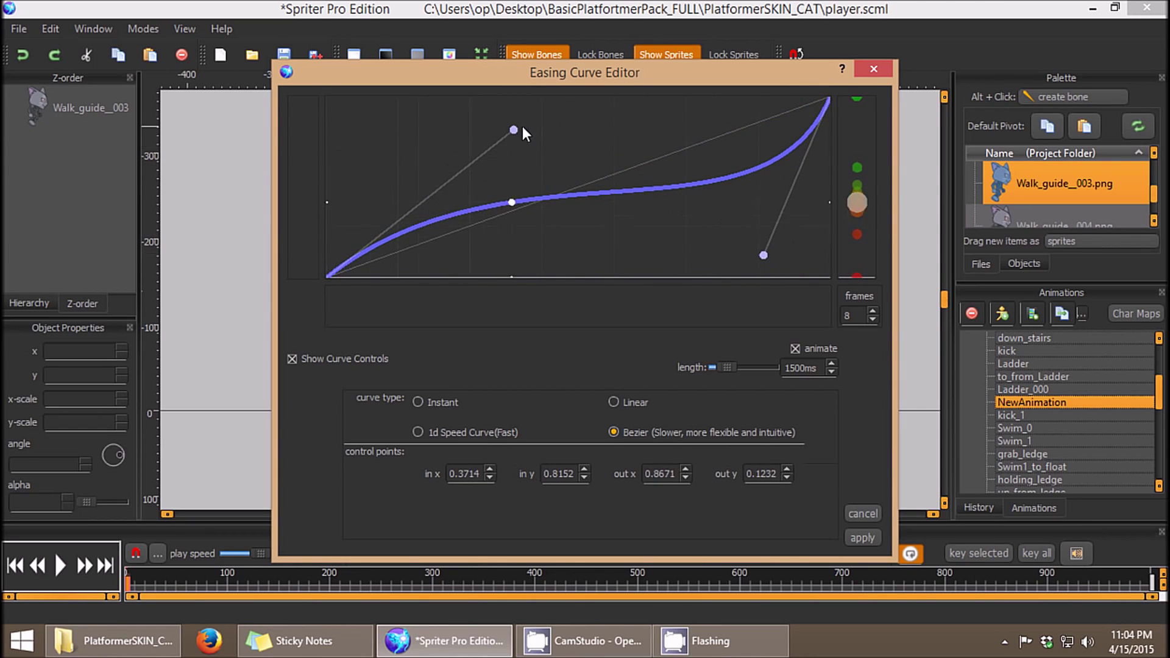
pyautogui.moveTo(522, 126); pyautogui.dragTo(327, 65)
pyautogui.moveTo(765, 252); pyautogui.dragTo(787, 262)
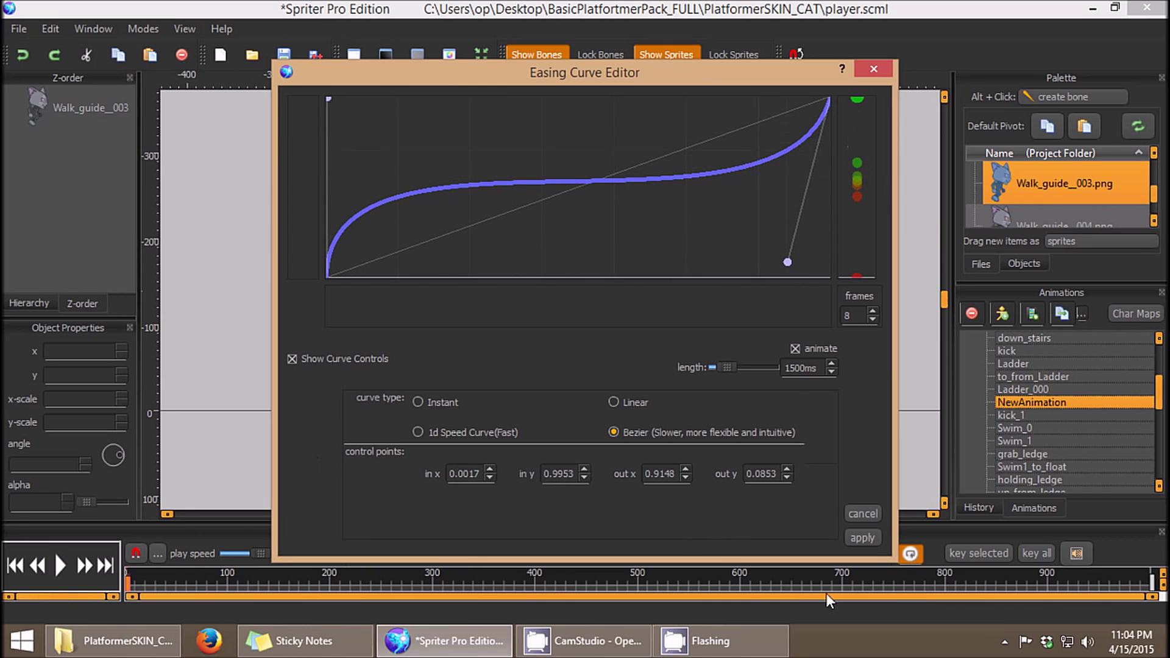
pyautogui.click(876, 541)
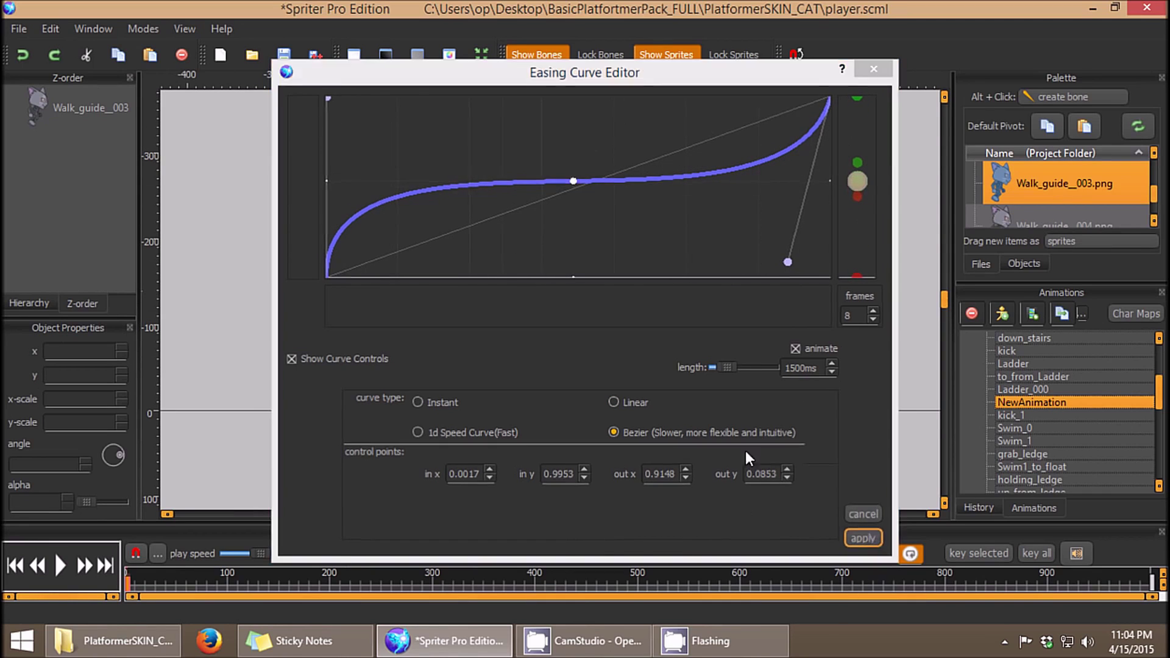